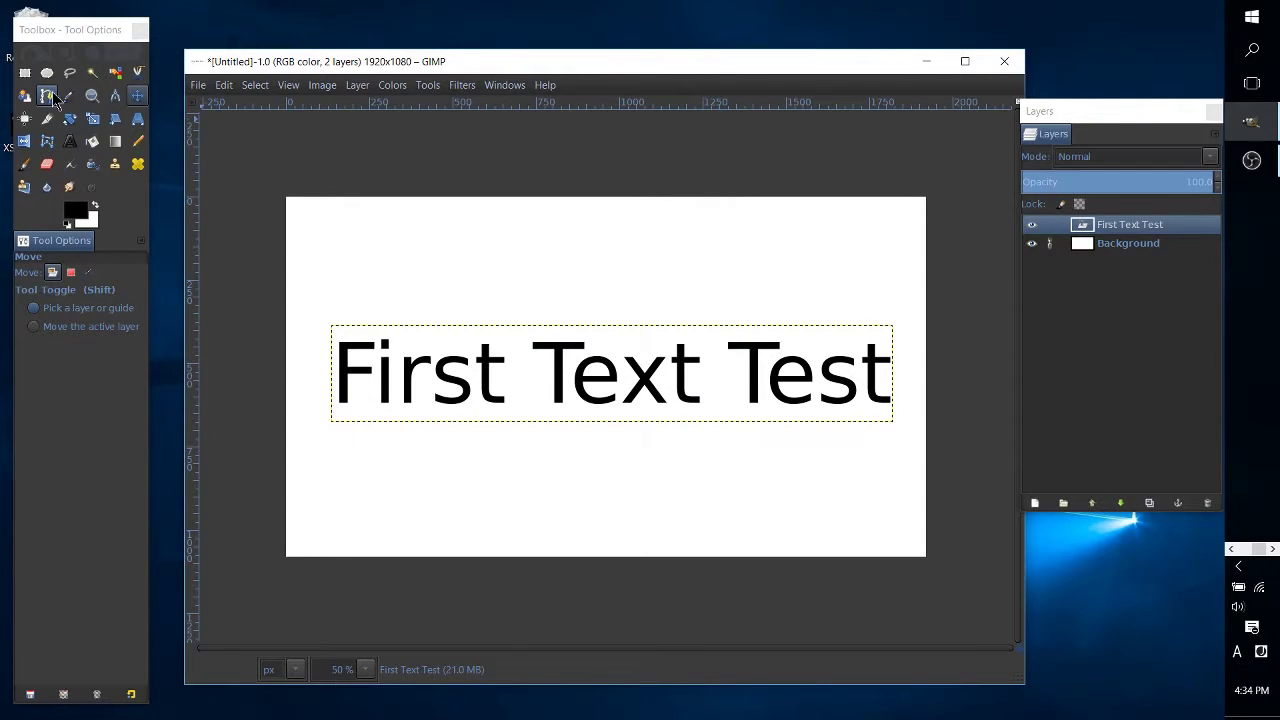
# Switch to the Paths tool while 'First Text Test' sits on the white canvas.
pyautogui.click(46, 96)
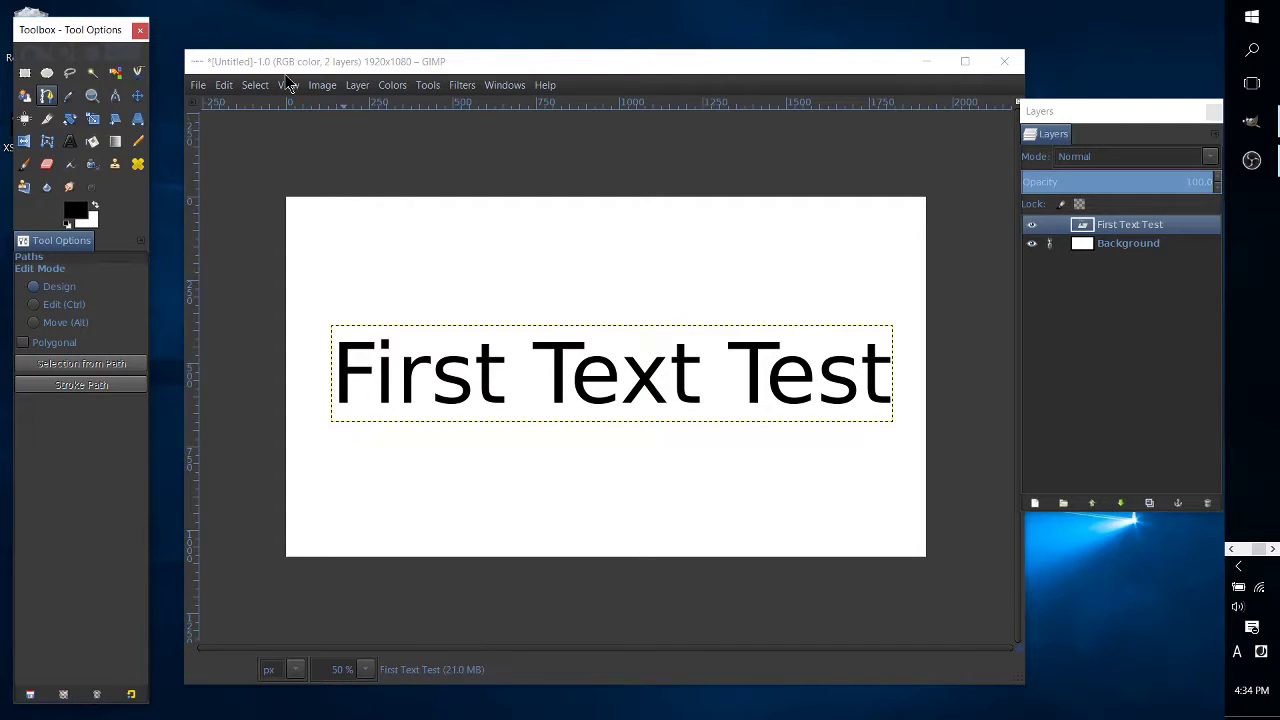
# Add a horizontal guide at 35% of the image height using New Guide (by Percent).
pyautogui.click(320, 85)
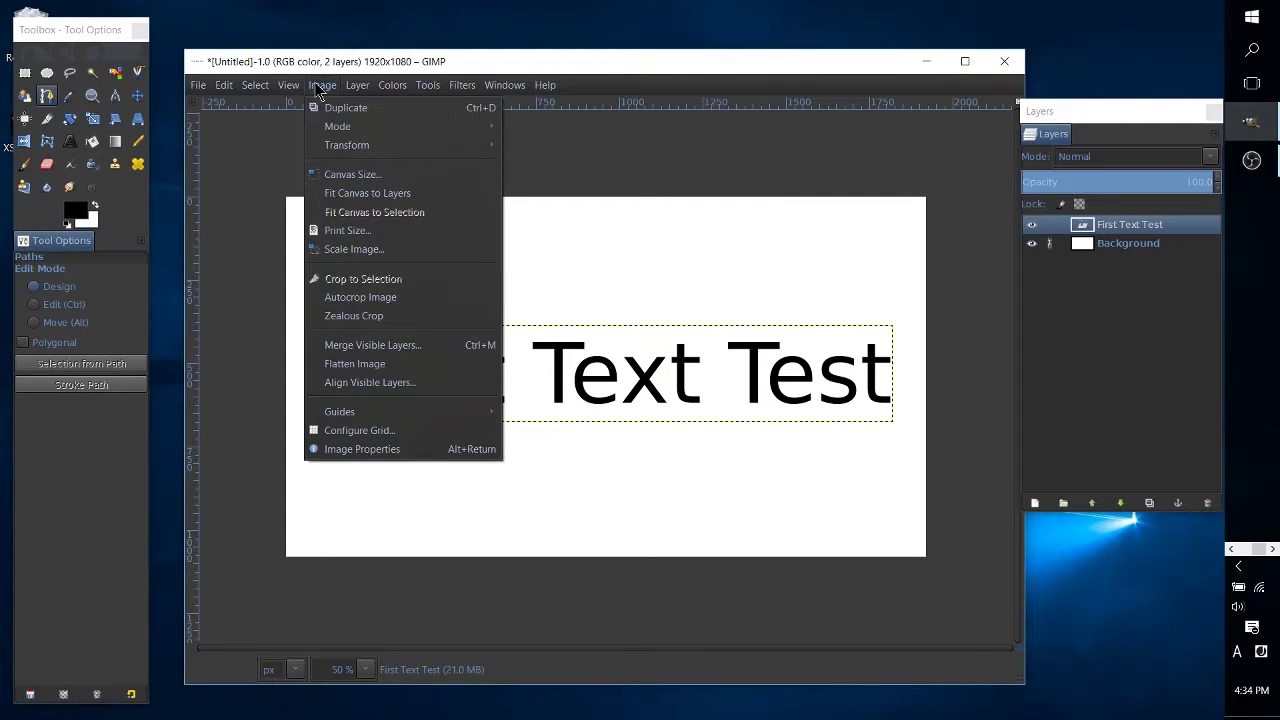
pyautogui.moveTo(466, 413)
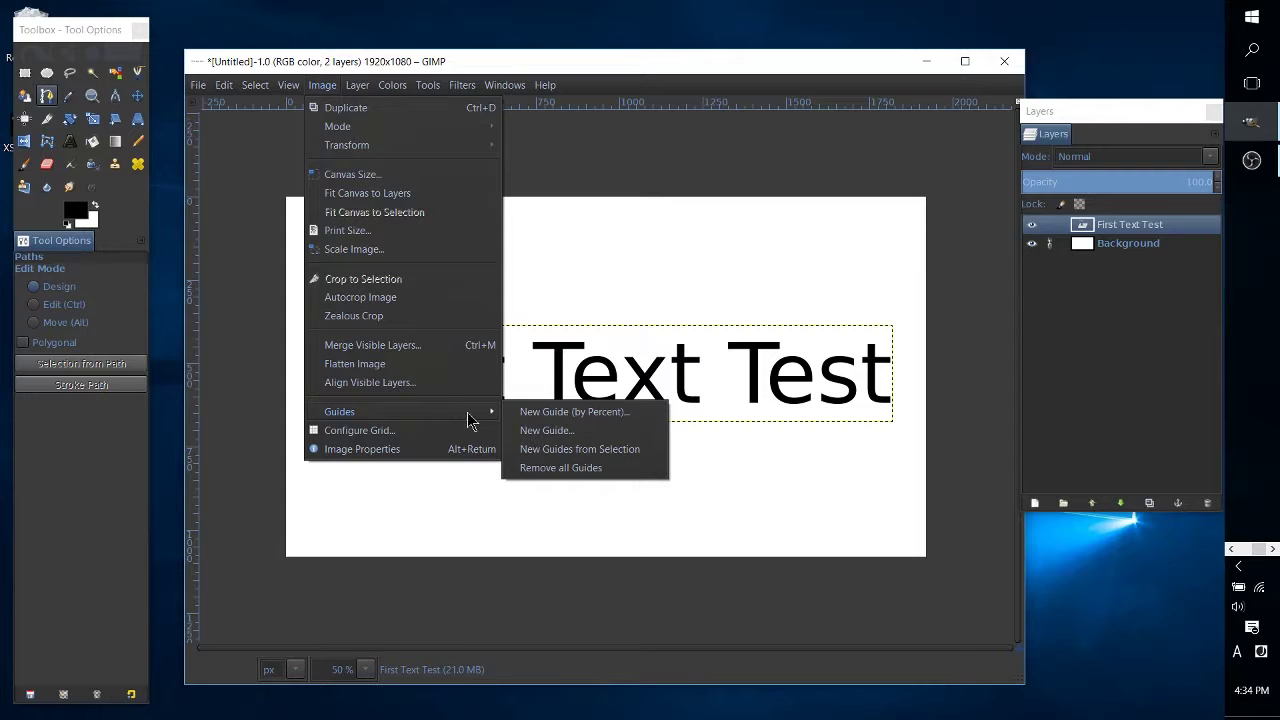
pyautogui.click(535, 420)
pyautogui.moveTo(375, 58); pyautogui.dragTo(918, 62)
pyautogui.click(632, 303)
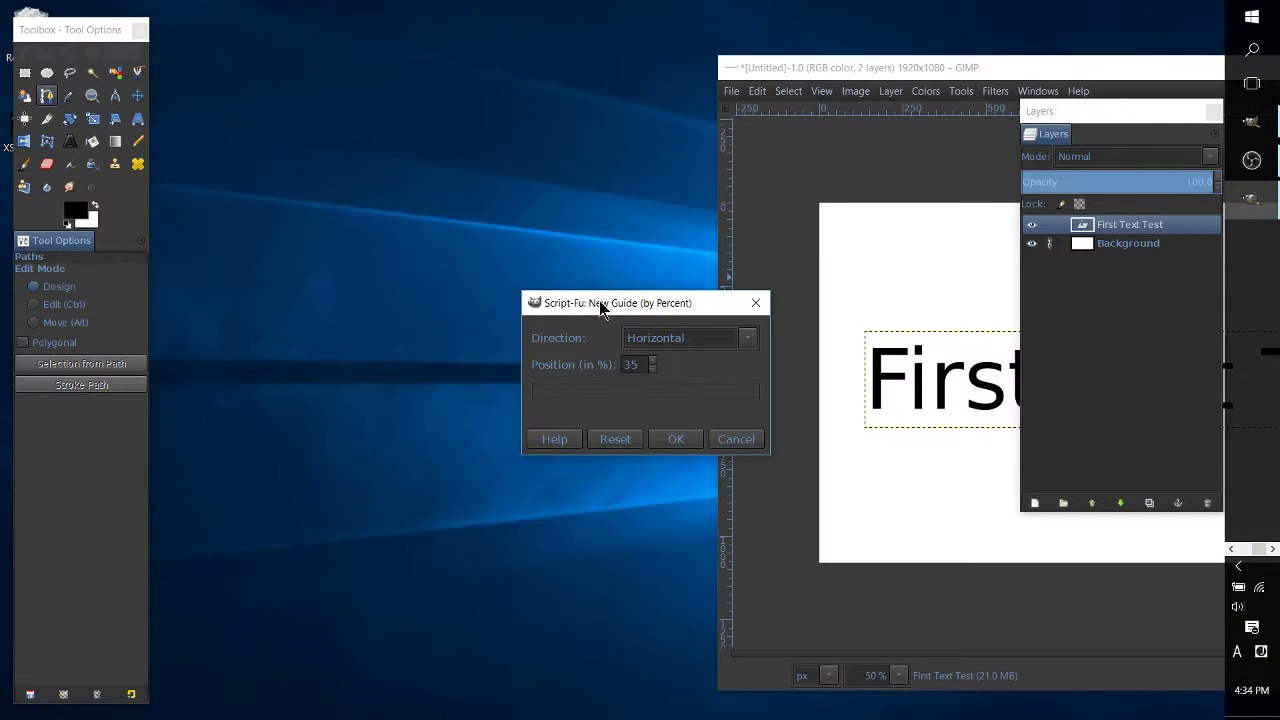
pyautogui.moveTo(599, 300); pyautogui.dragTo(126, 473)
pyautogui.moveTo(818, 76); pyautogui.dragTo(403, 94)
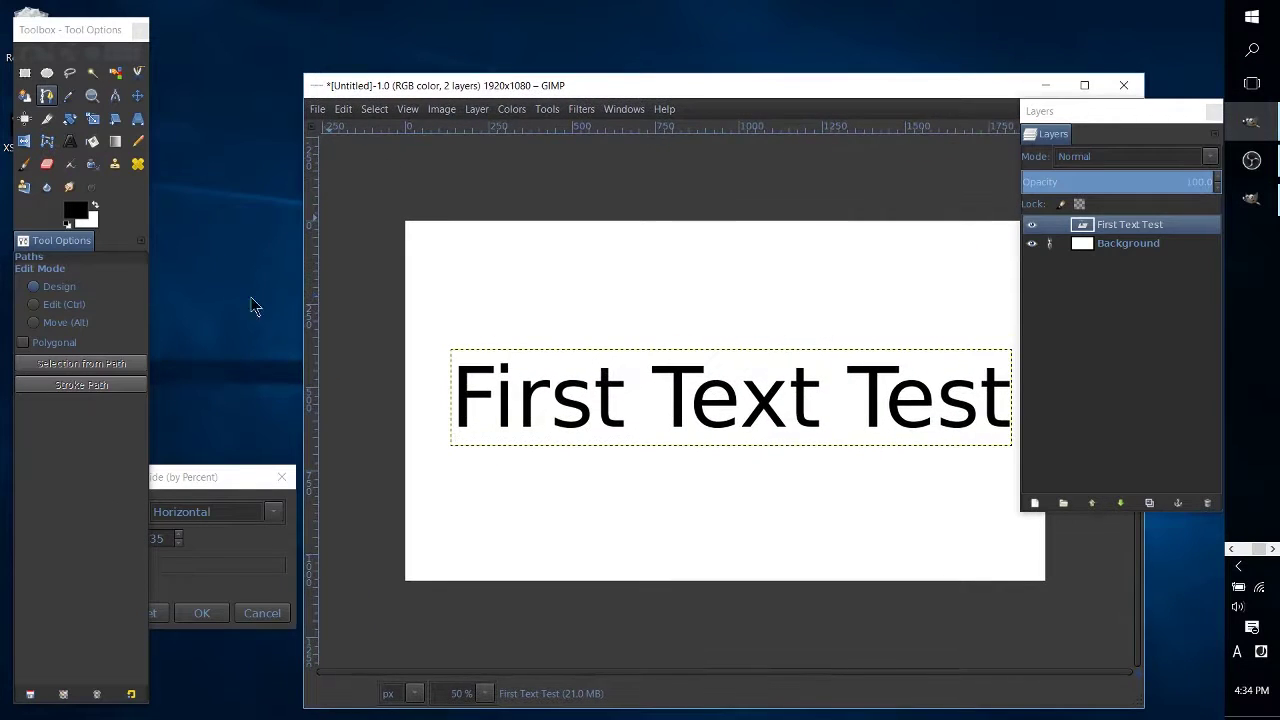
pyautogui.moveTo(210, 476); pyautogui.dragTo(413, 431)
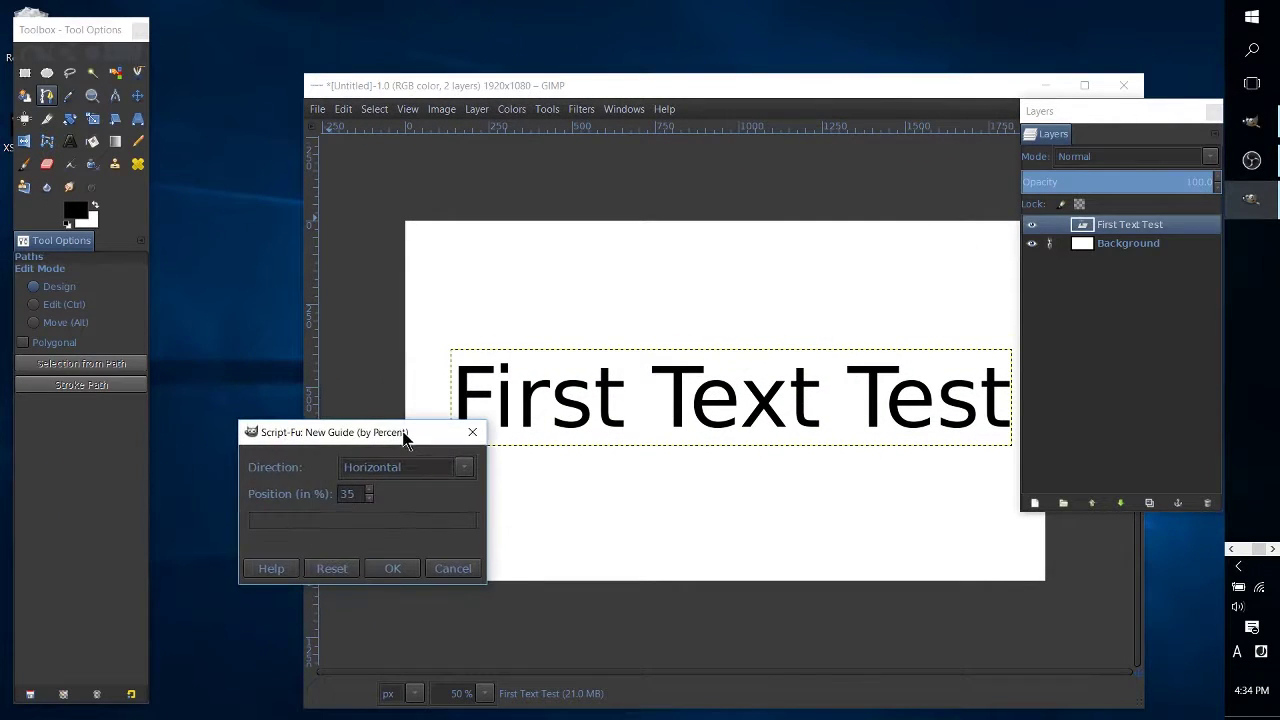
pyautogui.click(392, 568)
pyautogui.moveTo(754, 91); pyautogui.dragTo(634, 86)
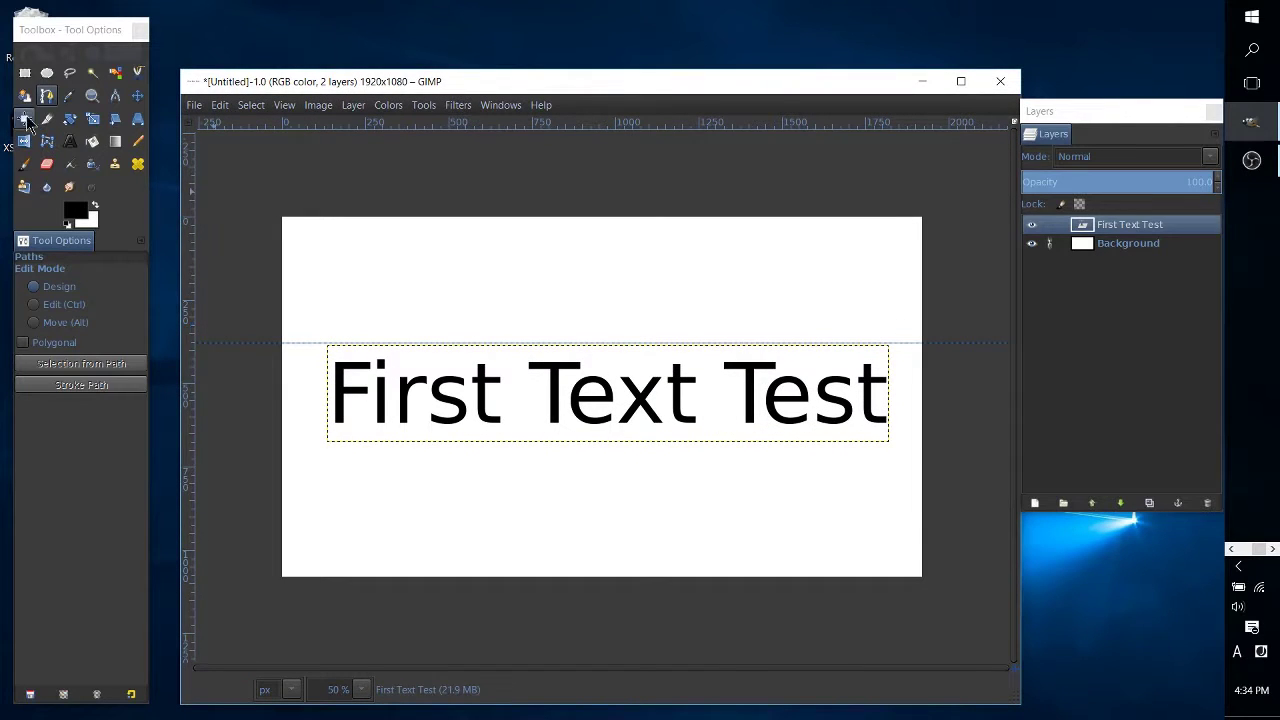
# Draw a path from the text's top-left to top-right corner and bow it upward into an arch.
pyautogui.click(46, 95)
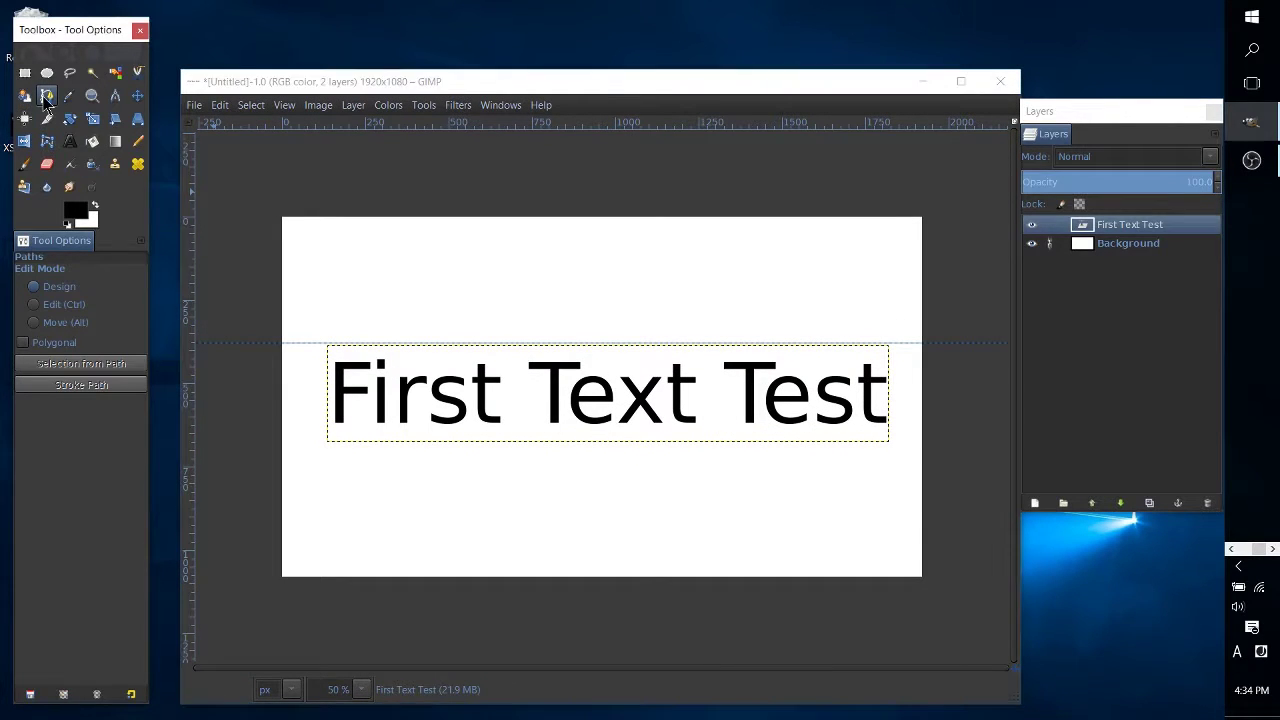
pyautogui.click(328, 343)
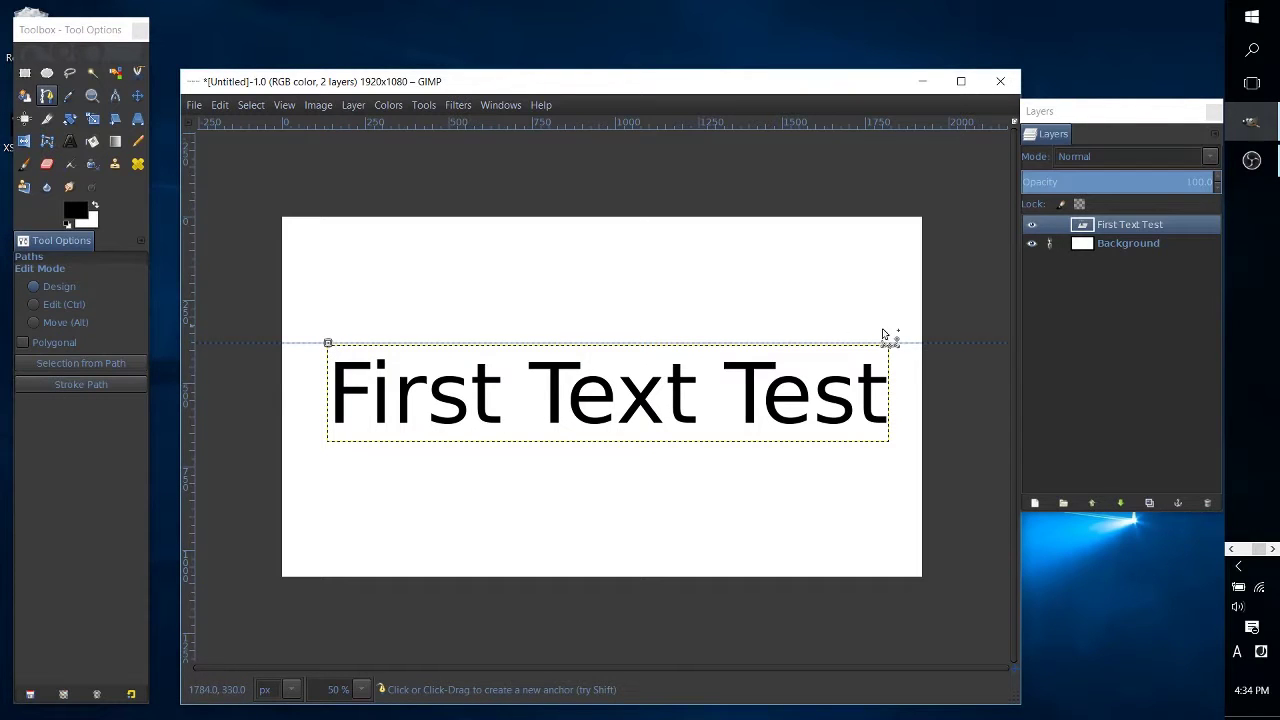
pyautogui.click(888, 343)
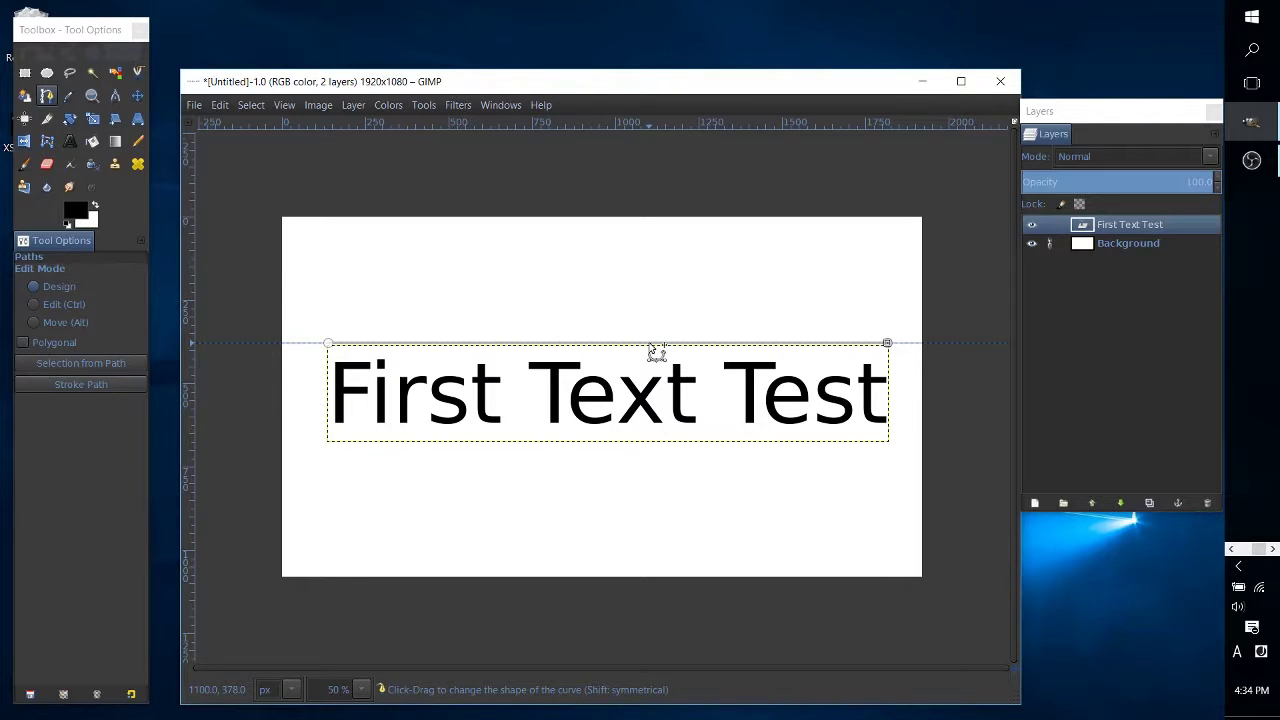
pyautogui.press('shift')
pyautogui.moveTo(650, 345); pyautogui.dragTo(594, 309)
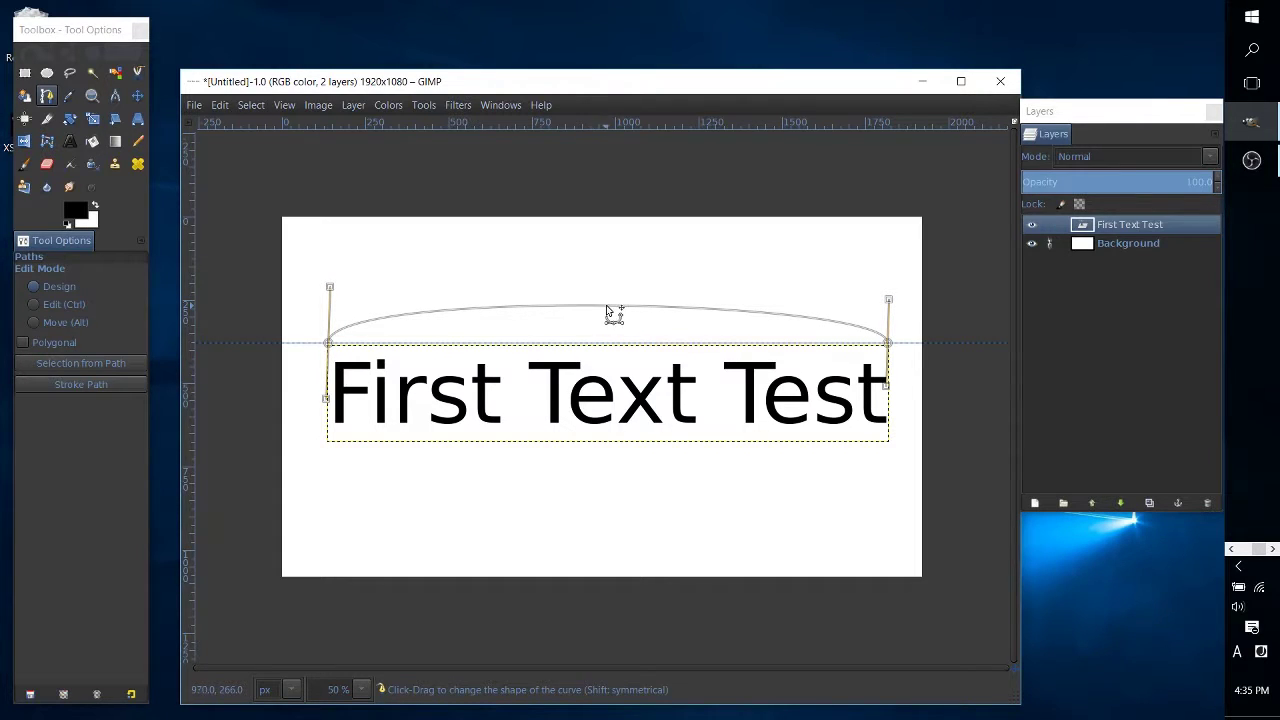
# Put the text layer into Text-tool editing and dock the Paths dialog at the bottom right.
pyautogui.click(69, 141)
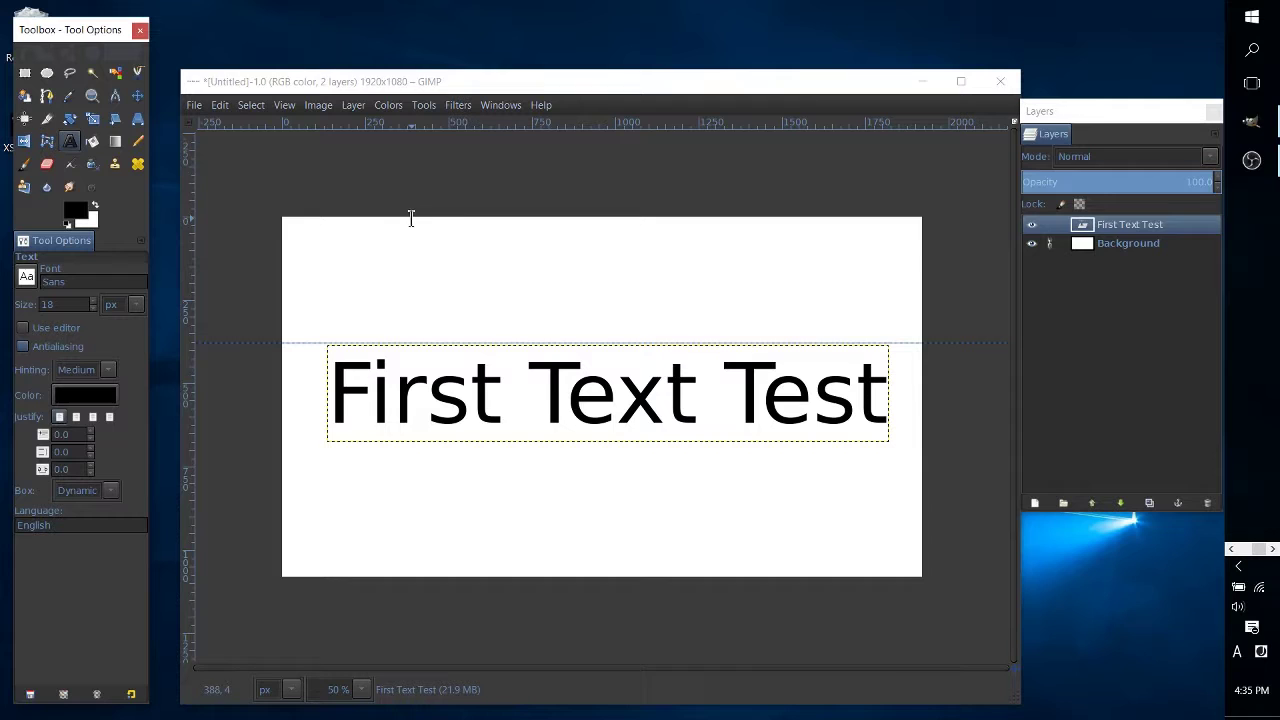
pyautogui.click(683, 397)
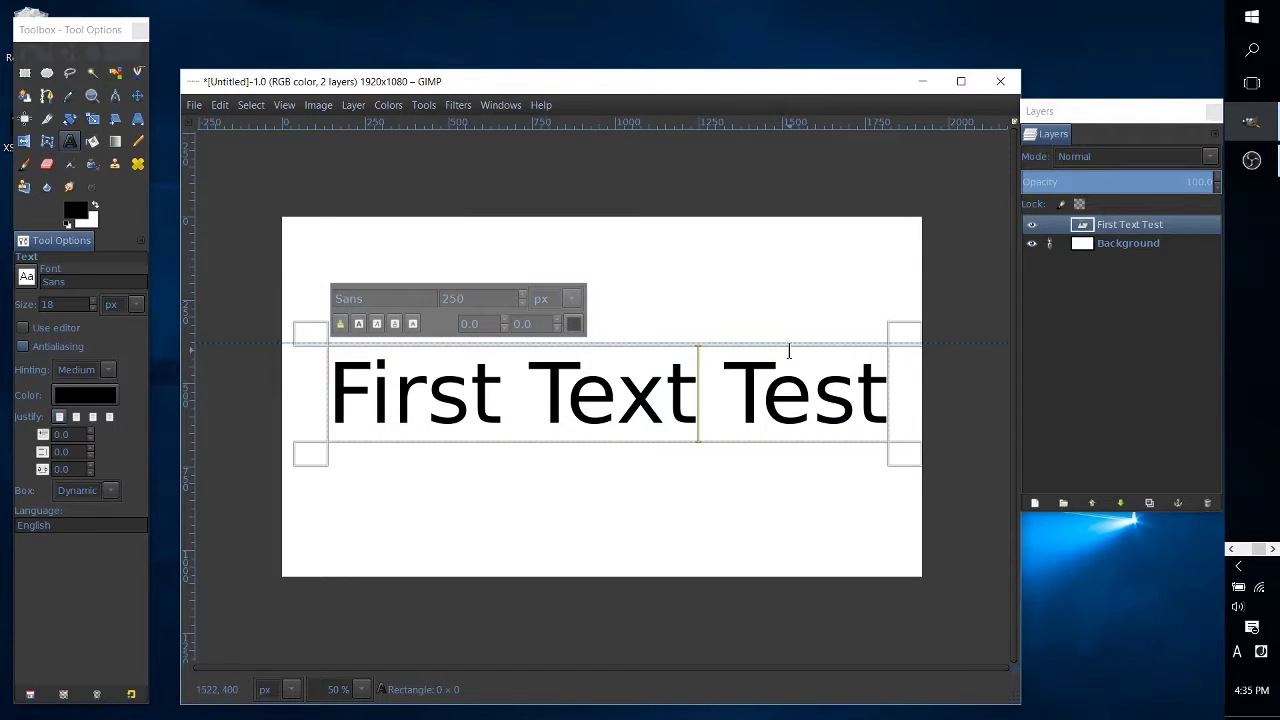
pyautogui.click(486, 106)
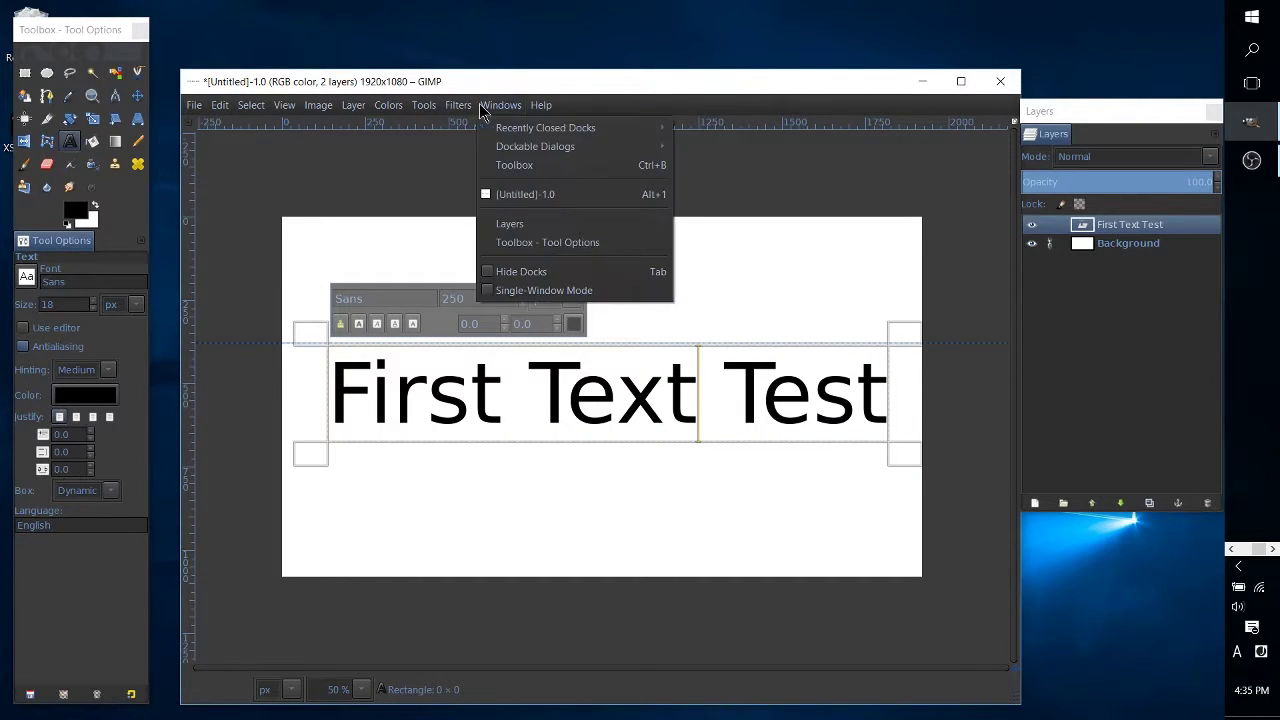
pyautogui.moveTo(549, 148)
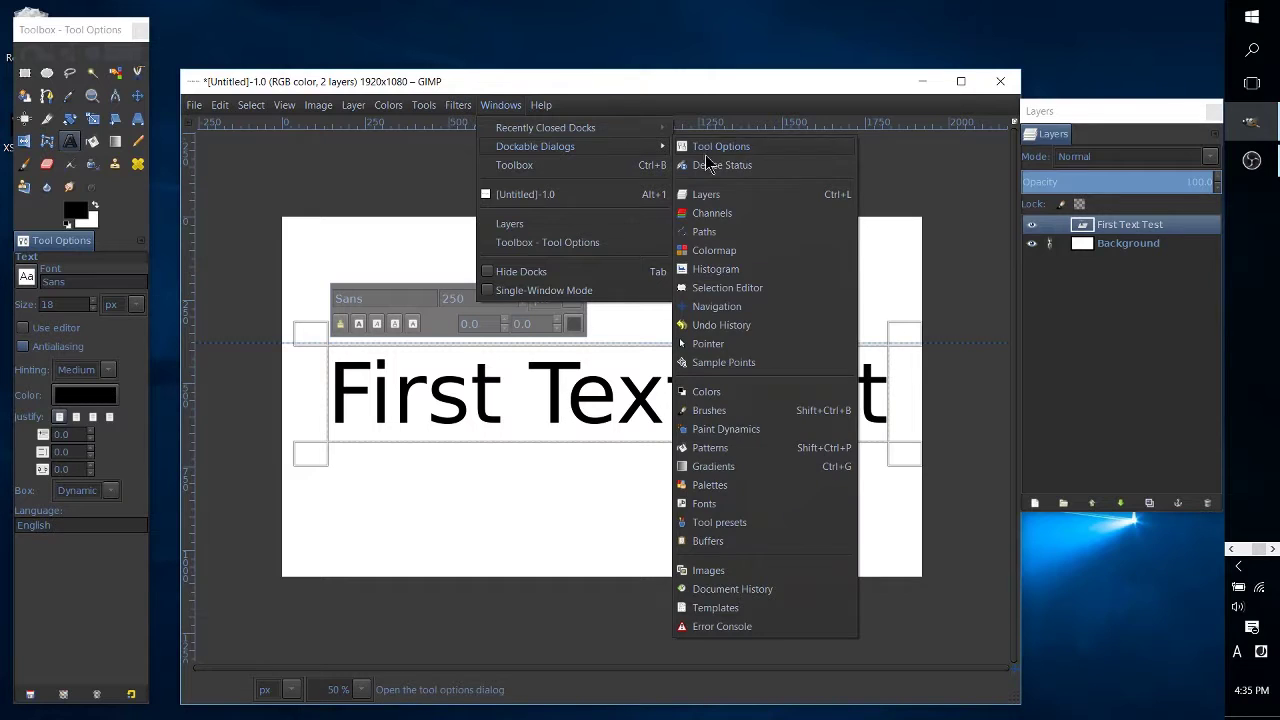
pyautogui.click(737, 241)
pyautogui.moveTo(971, 129); pyautogui.dragTo(1131, 485)
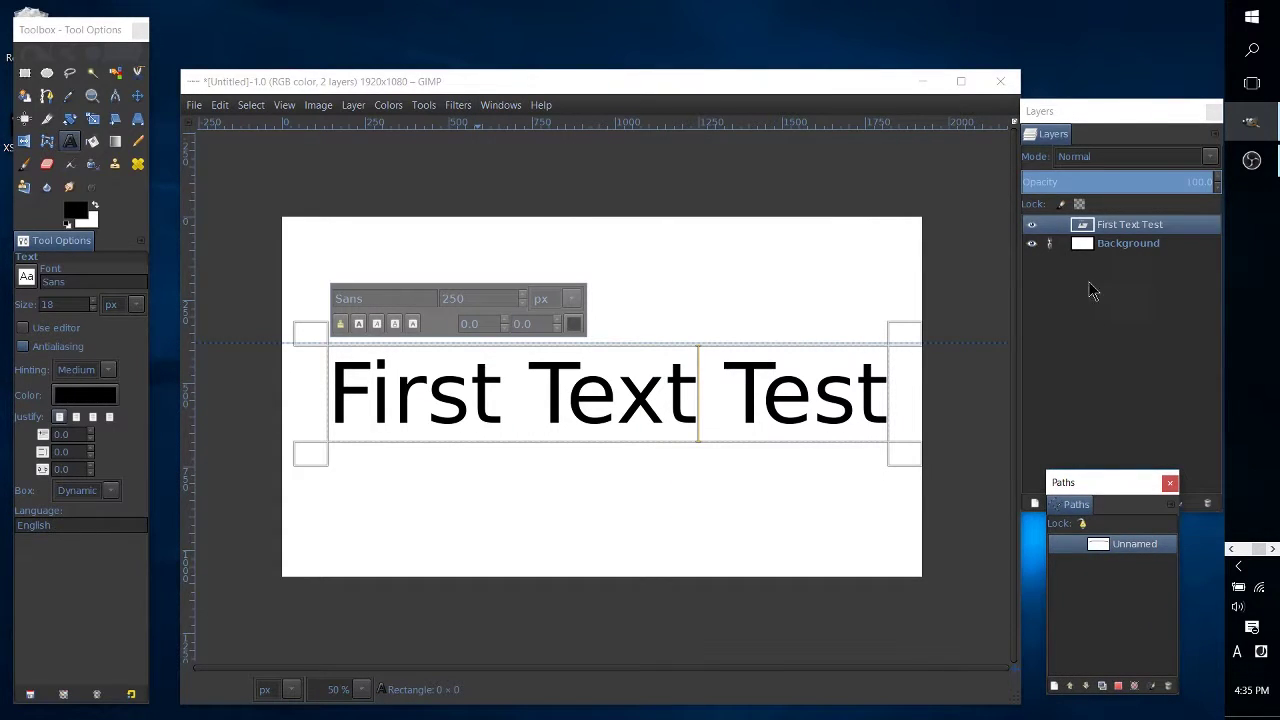
pyautogui.click(1098, 221)
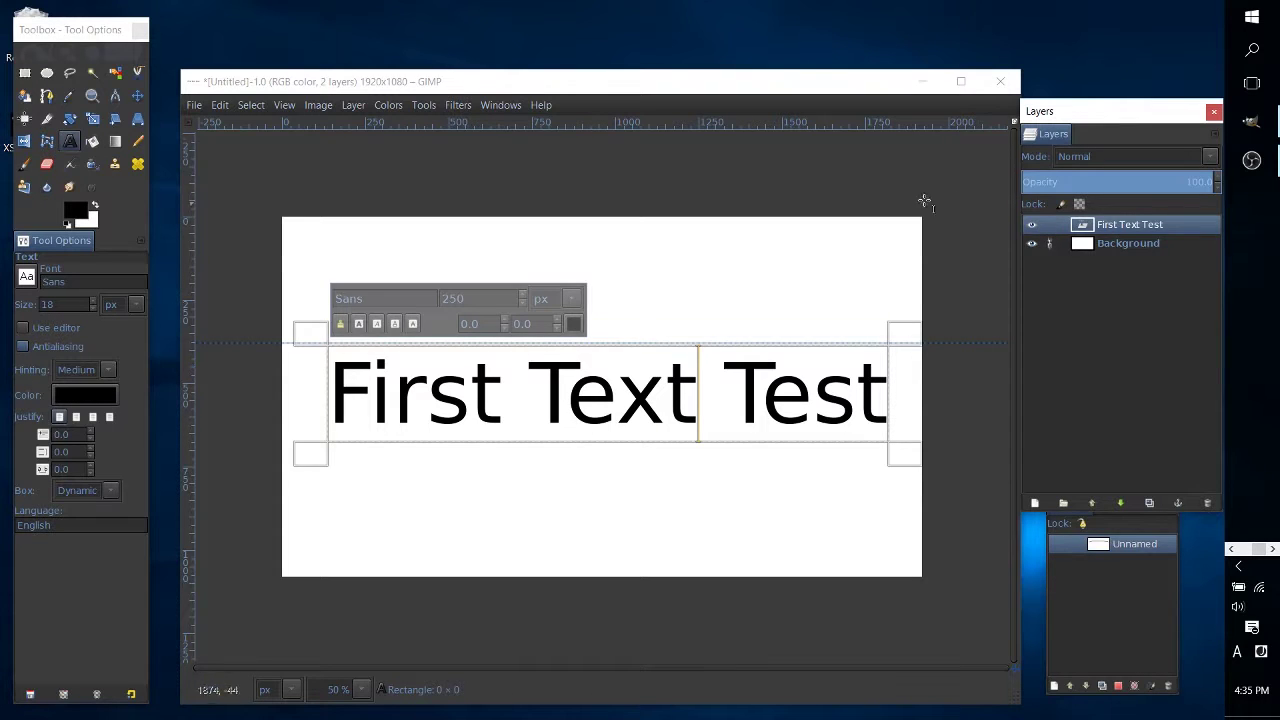
# Return to editing the text, selecting and then deselecting its letters.
pyautogui.click(665, 395)
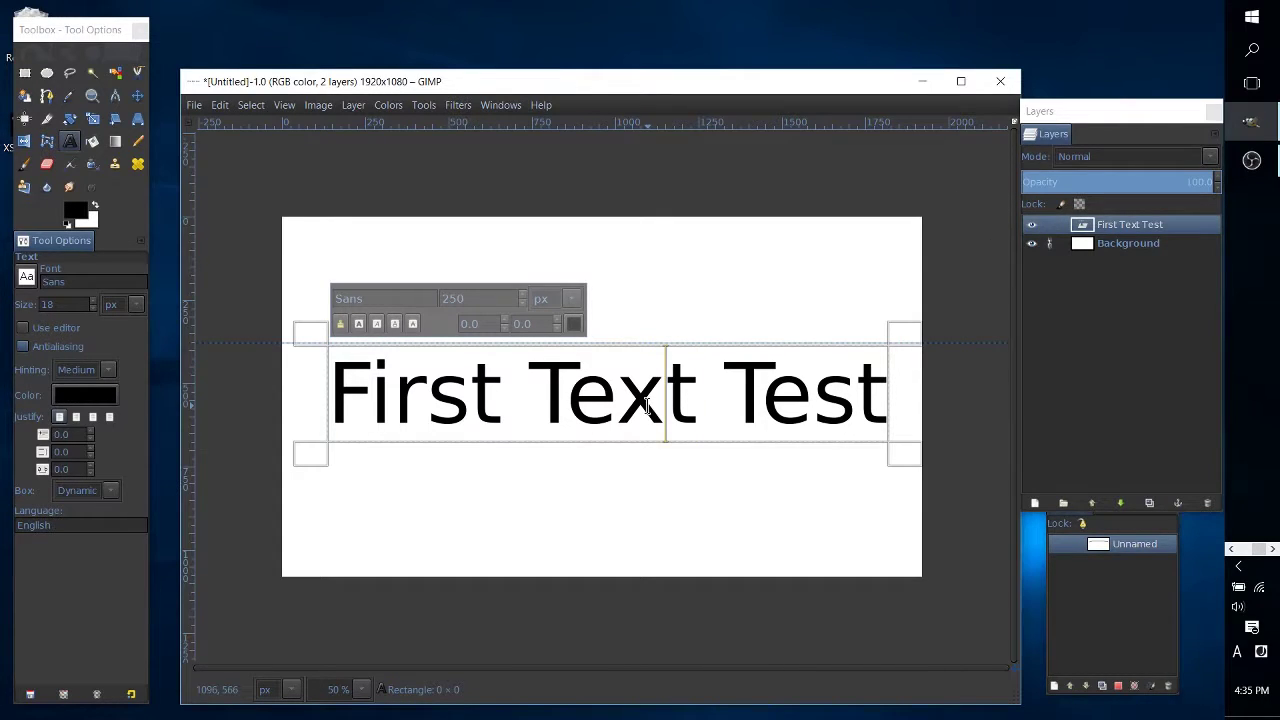
pyautogui.tripleClick(345, 392)
pyautogui.moveTo(345, 392); pyautogui.dragTo(388, 392)
pyautogui.click(355, 392)
# Bend 'First Text Test' along the Unnamed arch with Text along Path and show the curve.
pyautogui.rightClick(518, 394)
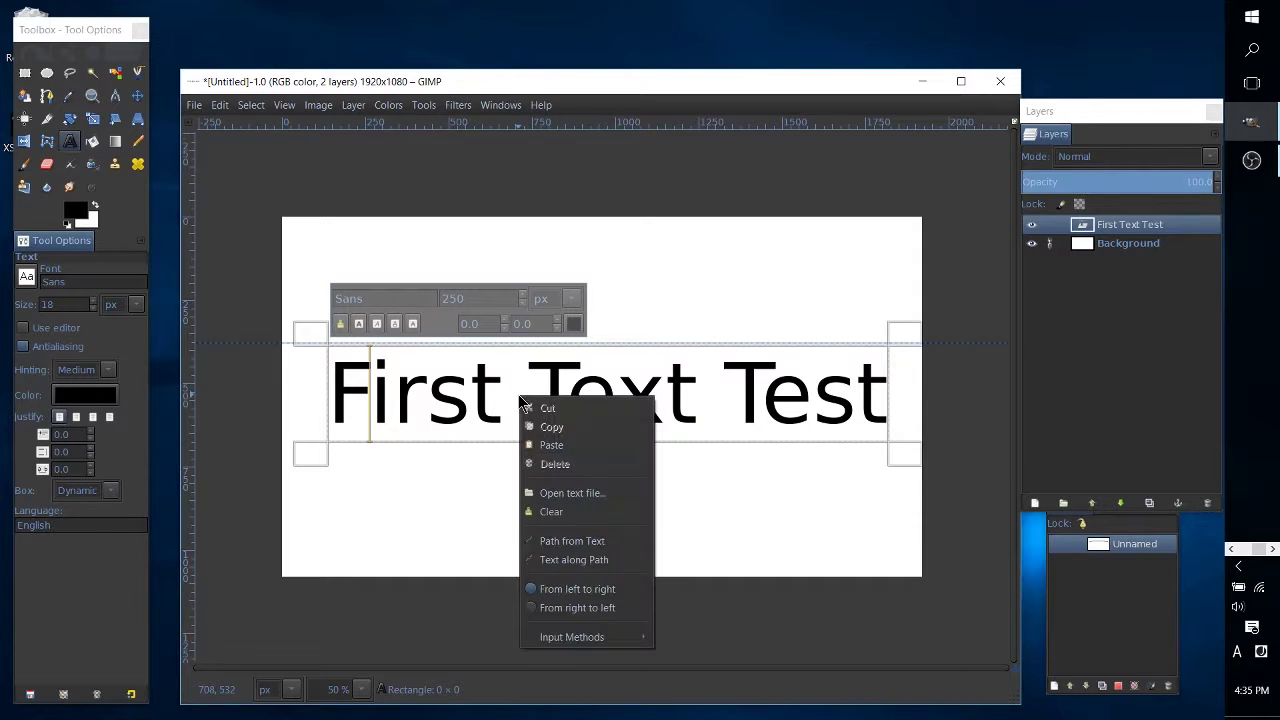
pyautogui.click(604, 562)
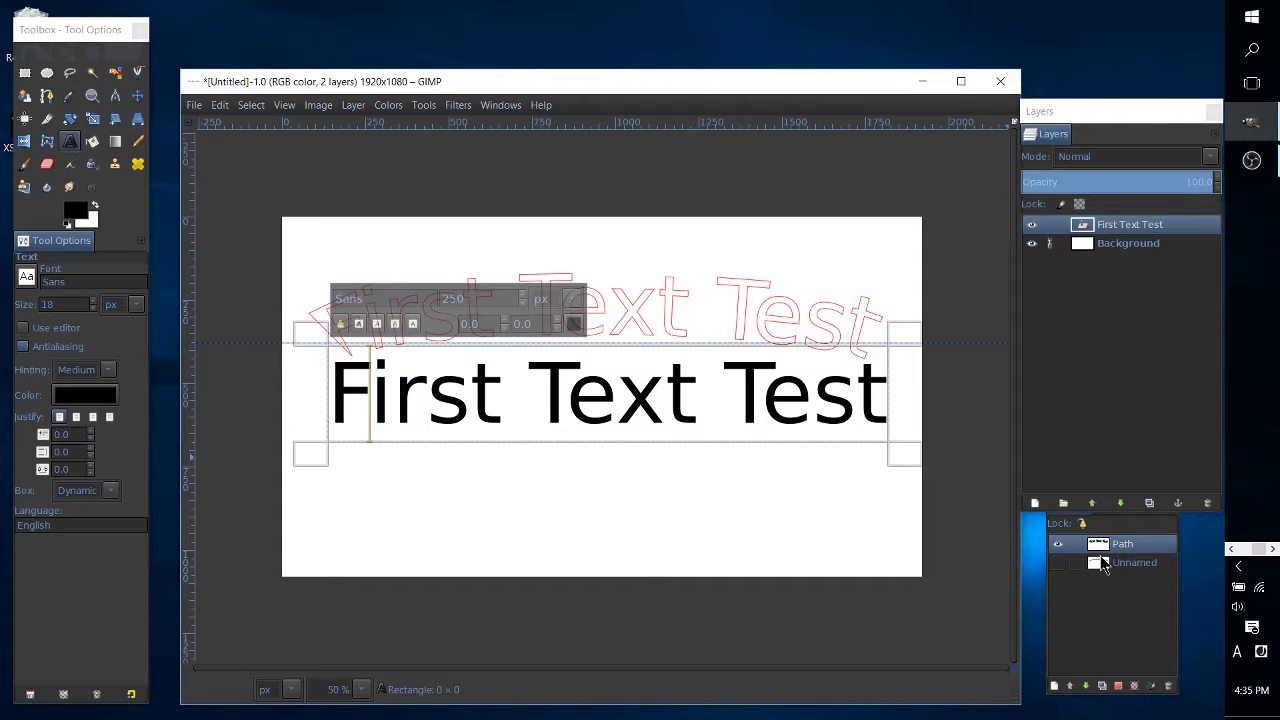
pyautogui.click(1058, 563)
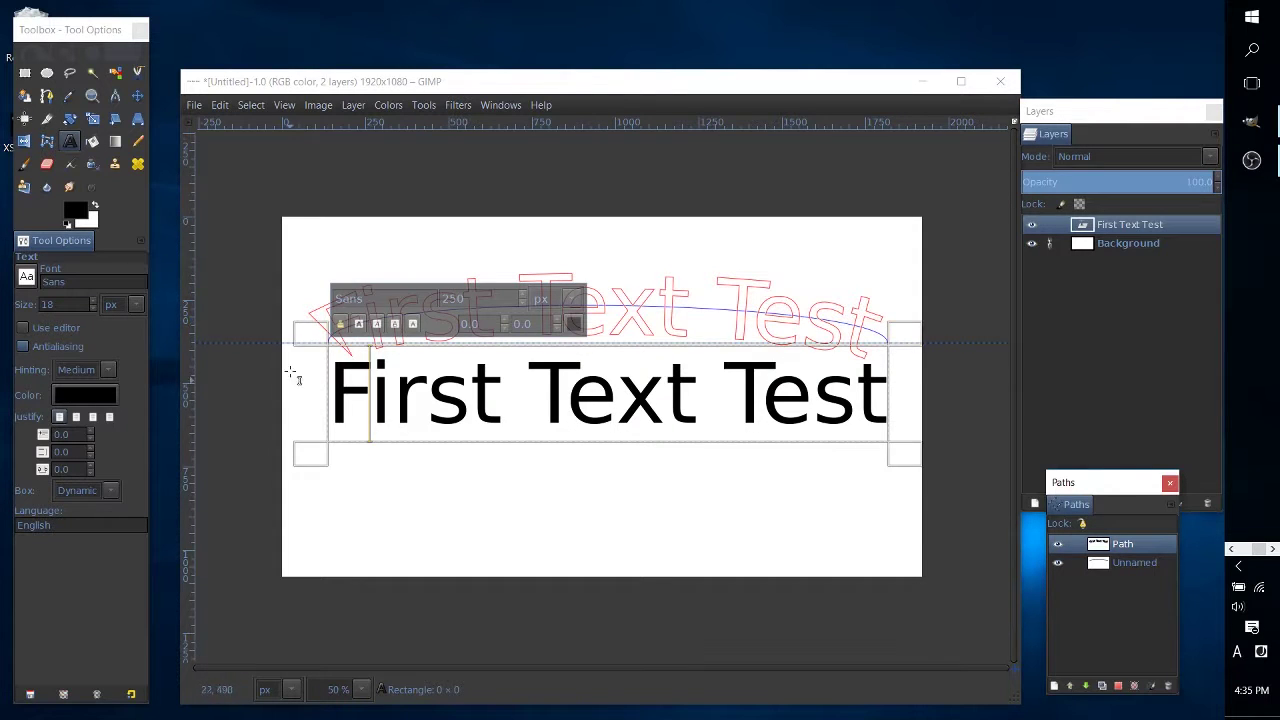
pyautogui.click(530, 297)
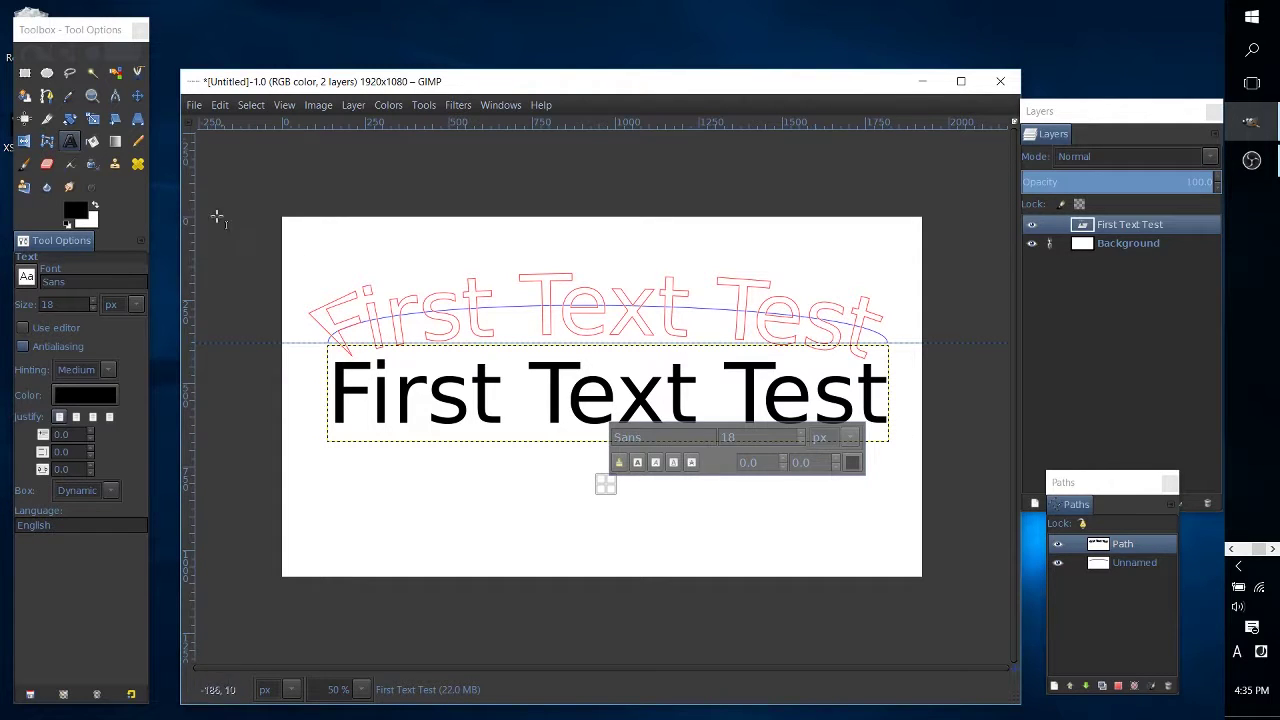
# Place a stray four-anchor path on the canvas, then undo it.
pyautogui.click(46, 95)
pyautogui.click(354, 491)
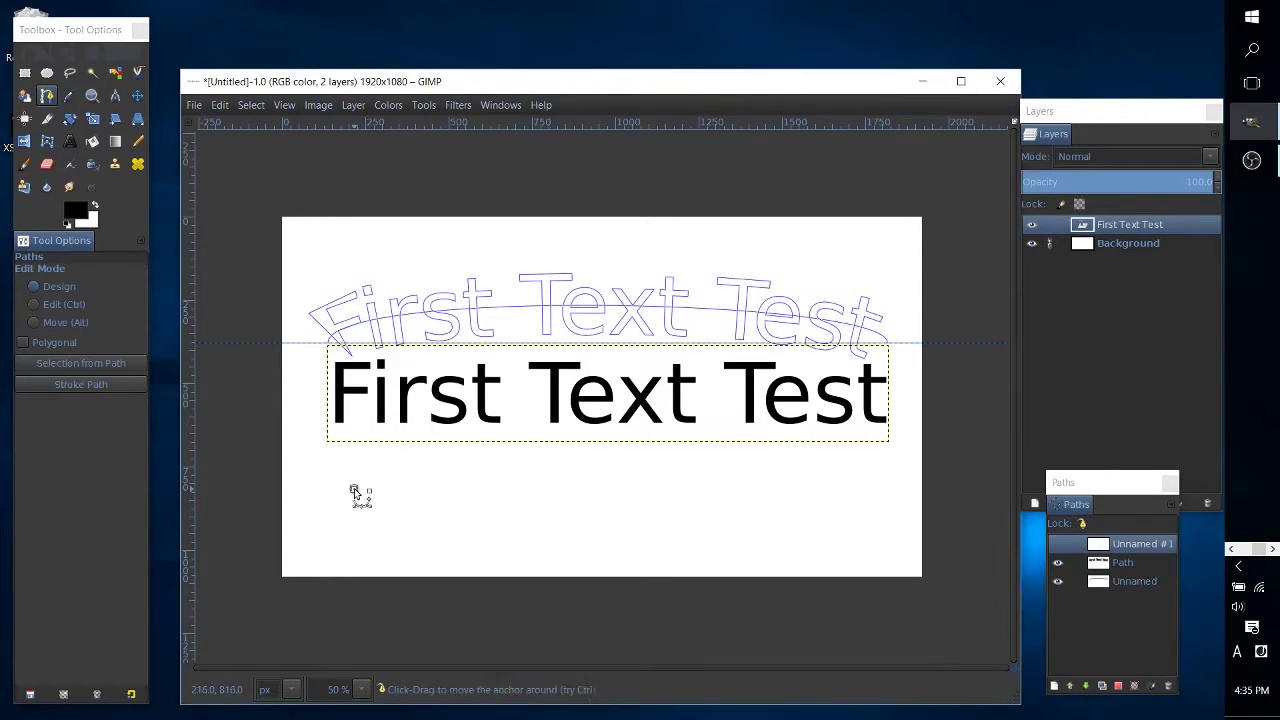
pyautogui.click(436, 443)
pyautogui.click(767, 445)
pyautogui.click(843, 492)
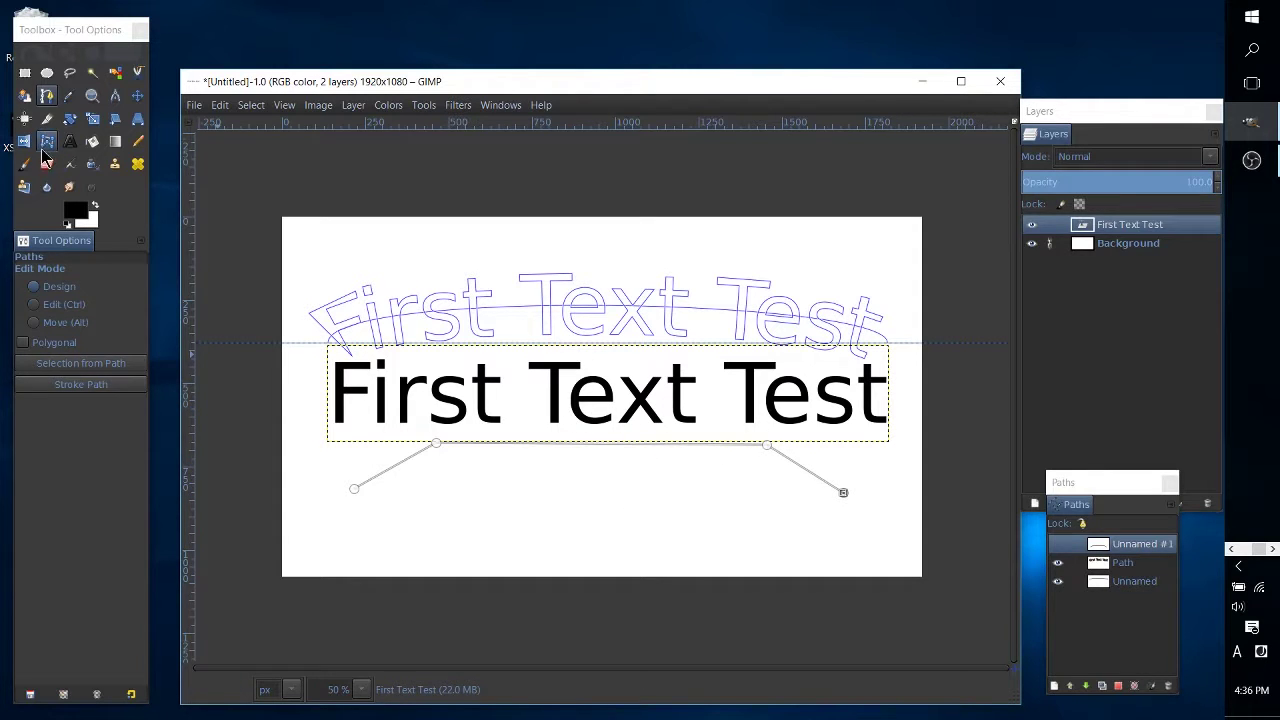
pyautogui.hotkey('ctrl', 'z')
pyautogui.hotkey('ctrl', 'z')
pyautogui.hotkey('ctrl', 'z')
pyautogui.hotkey('ctrl', 'z')
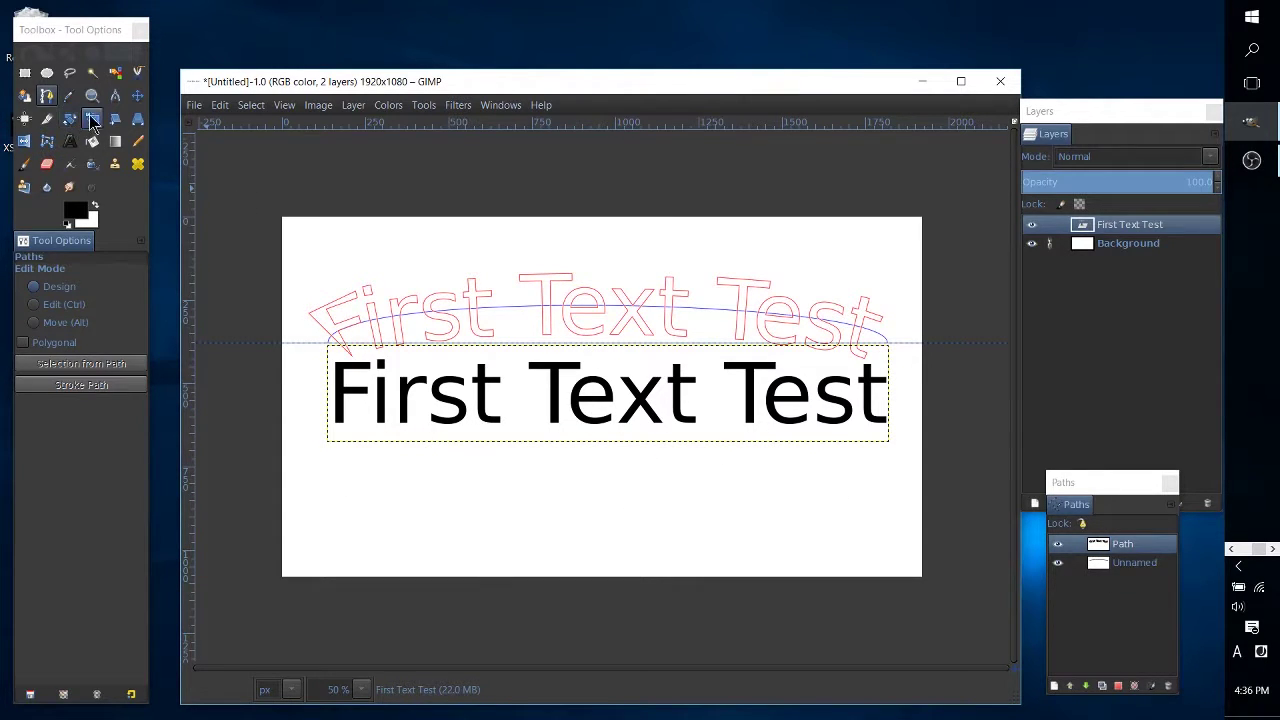
# Switch to the Move tool, hide the arch path, and raise the Layers panel.
pyautogui.click(137, 95)
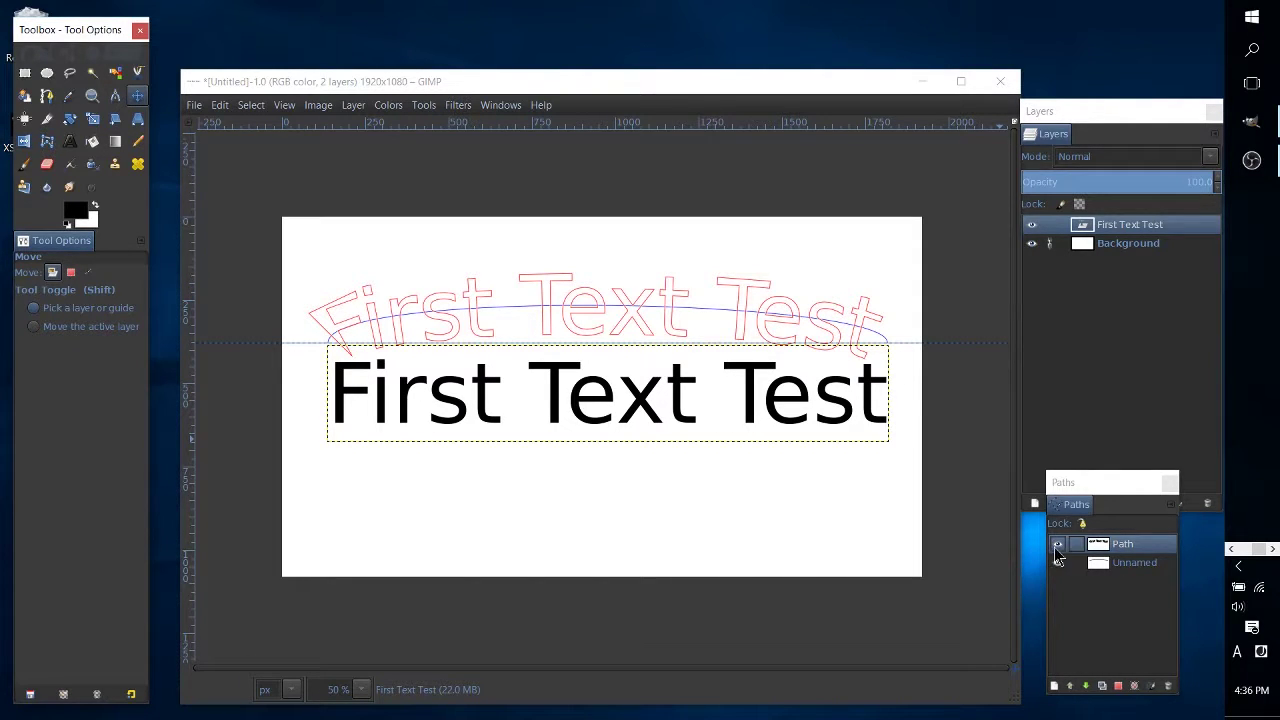
pyautogui.click(1057, 545)
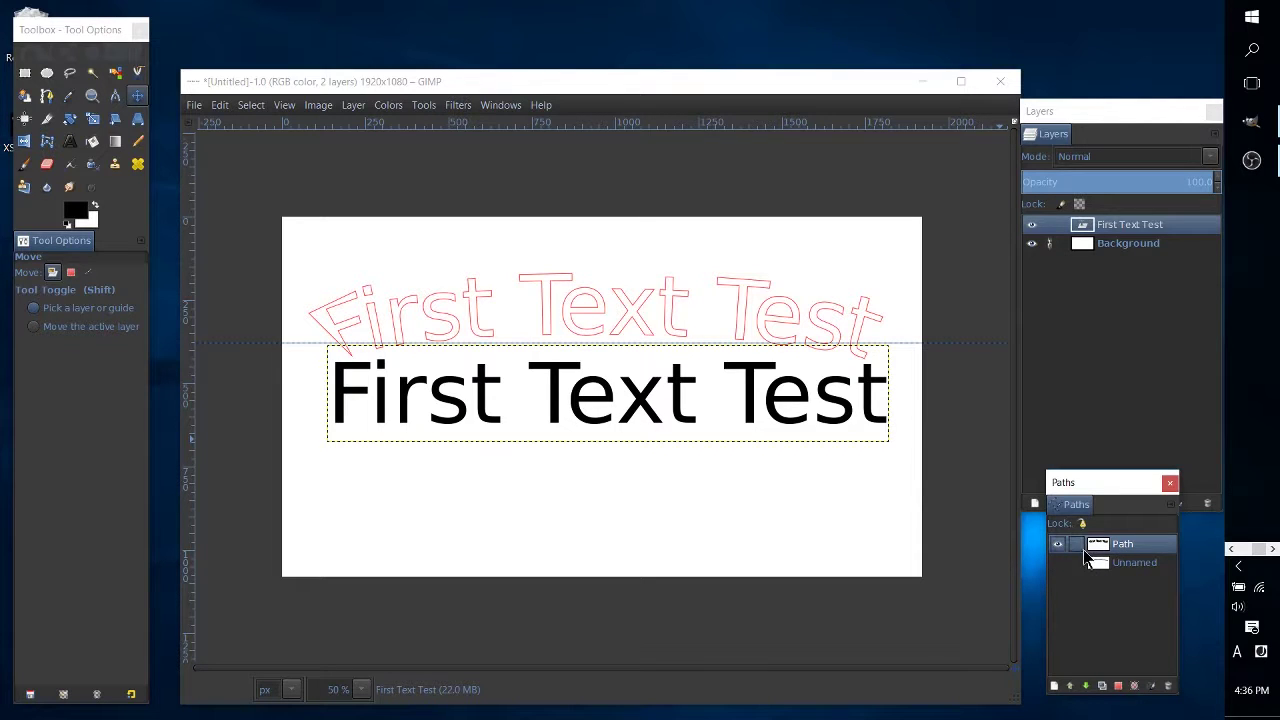
pyautogui.moveTo(1092, 112); pyautogui.dragTo(1089, 90)
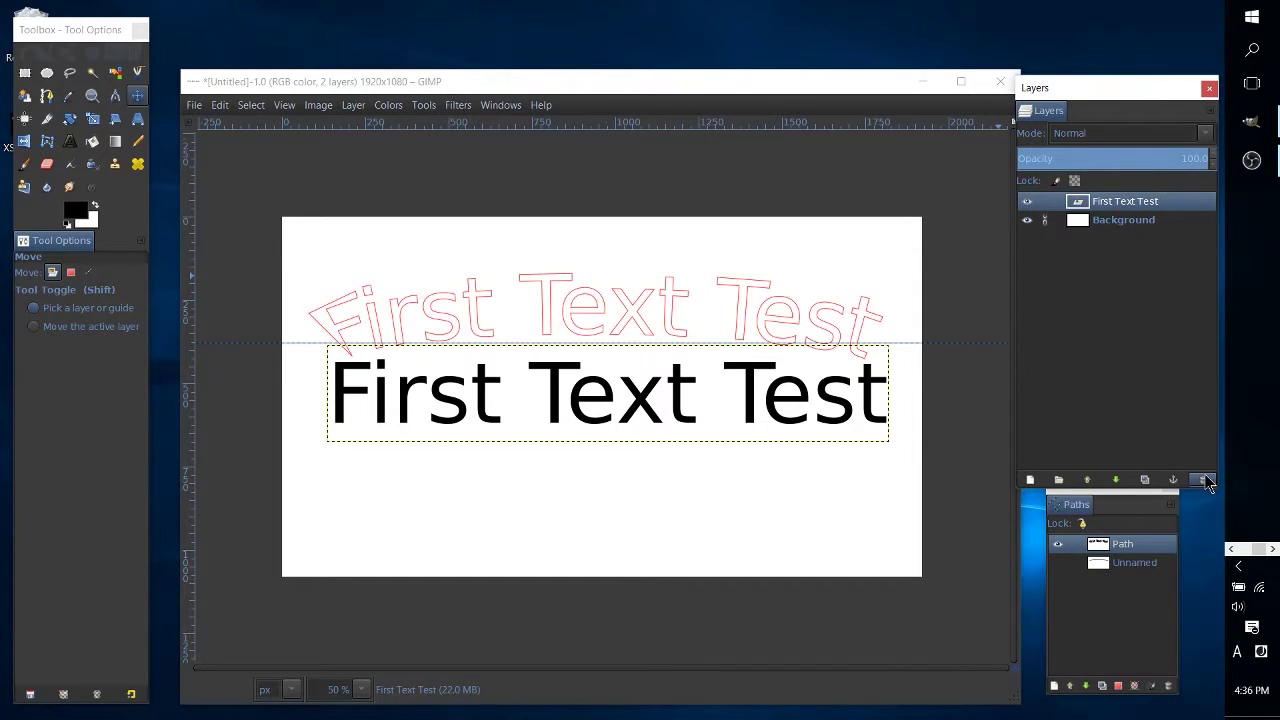
# Hide the flat text layer and add a new transparent layer named TextPathLayer.
pyautogui.click(1026, 202)
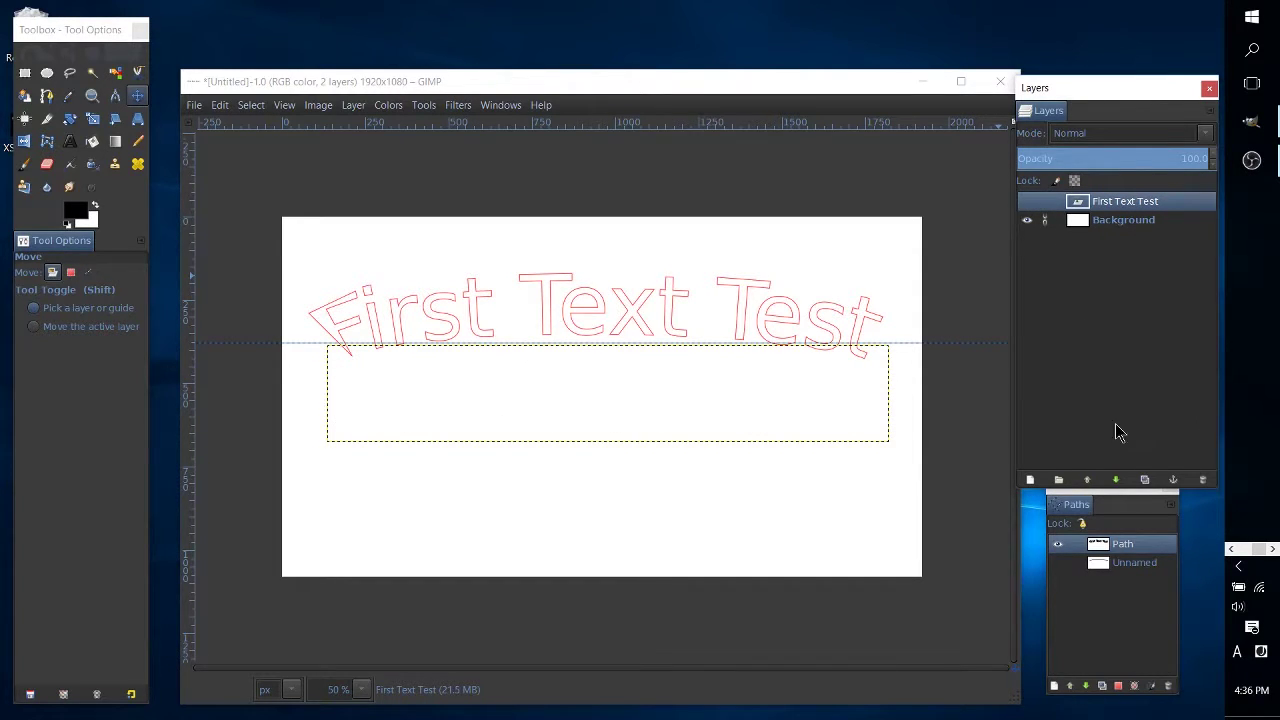
pyautogui.click(1030, 480)
pyautogui.click(1086, 611)
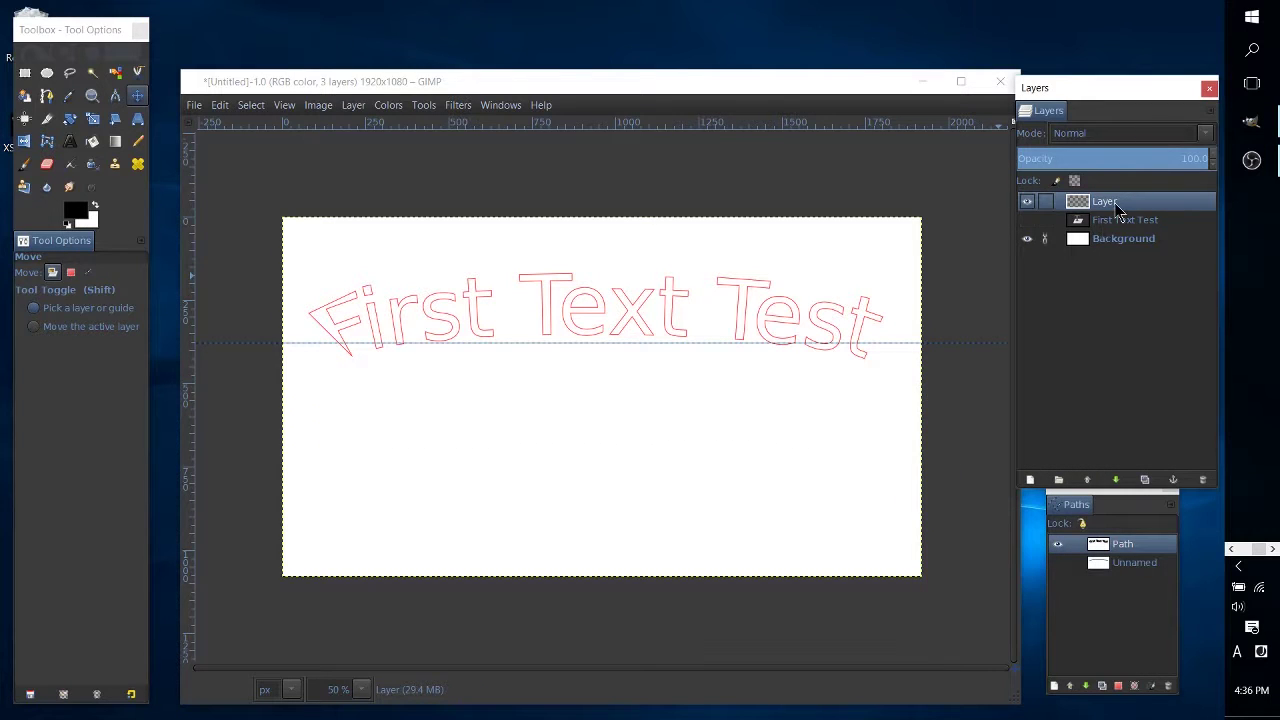
pyautogui.doubleClick(1115, 203)
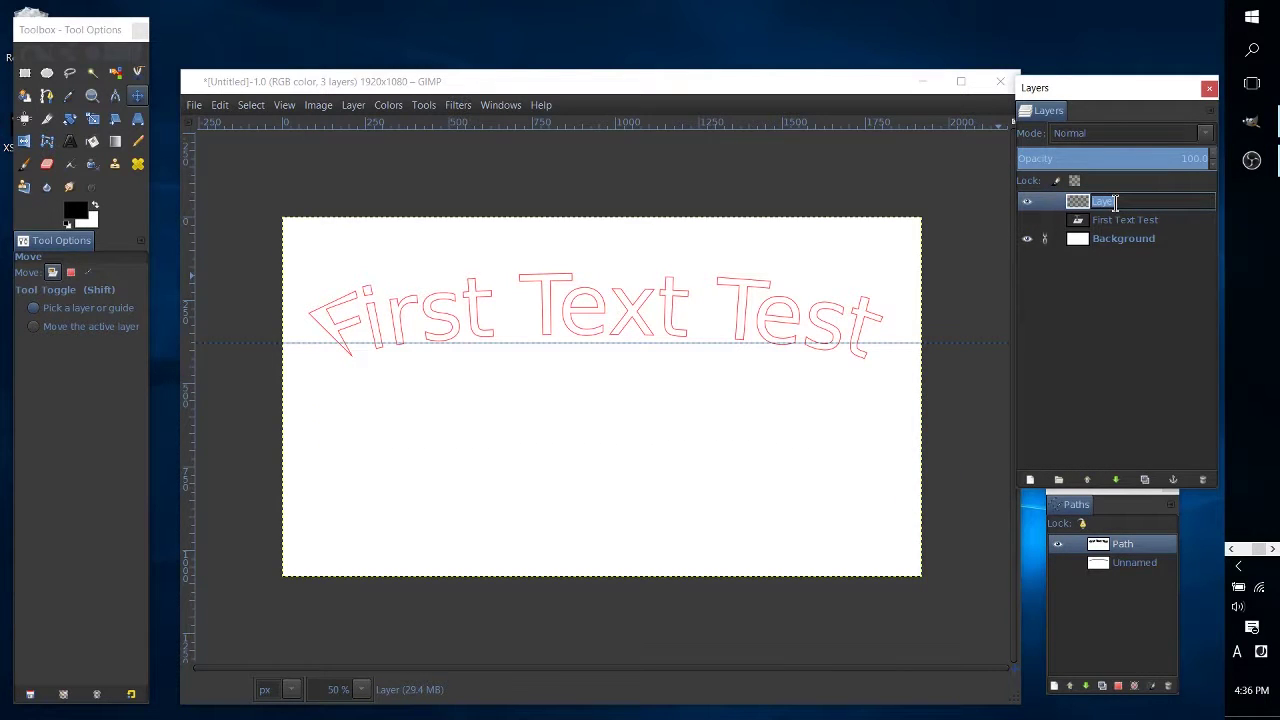
pyautogui.write('TextPath')
pyautogui.press('Return')
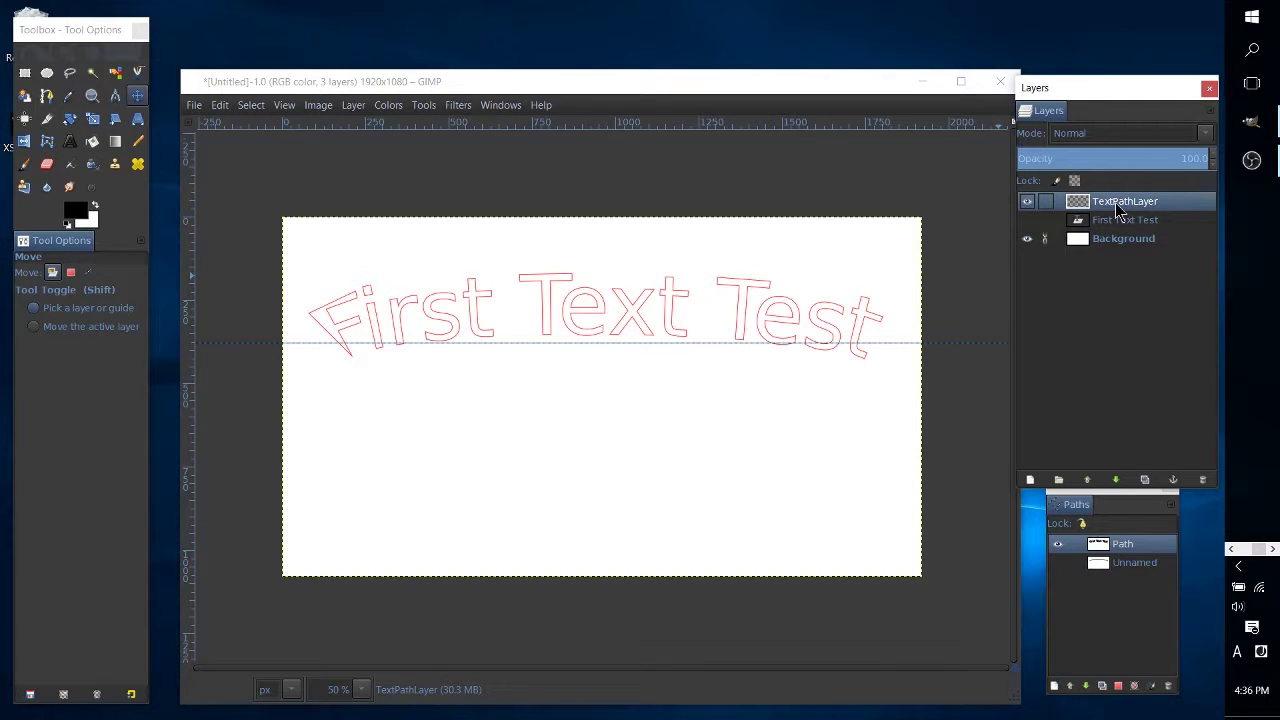
# Turn the bent text path into a selection, fill it black with Bucket Fill, and hide the path.
pyautogui.click(90, 143)
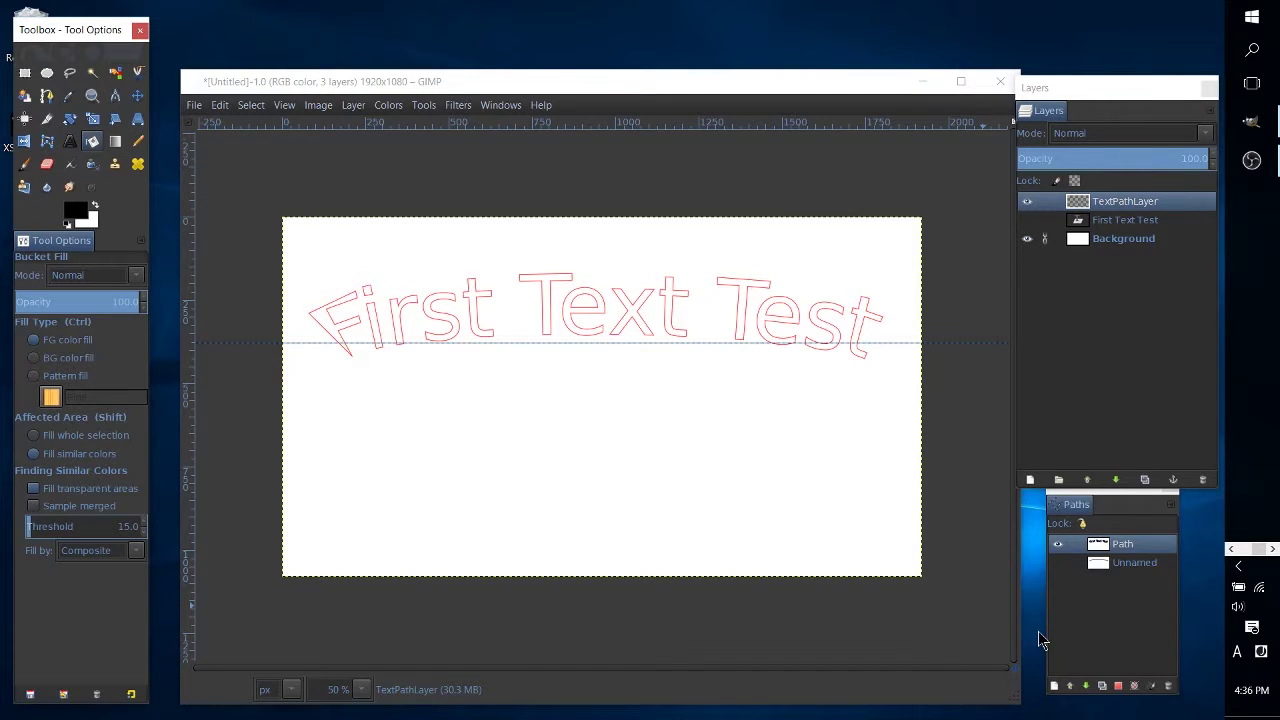
pyautogui.click(1126, 543)
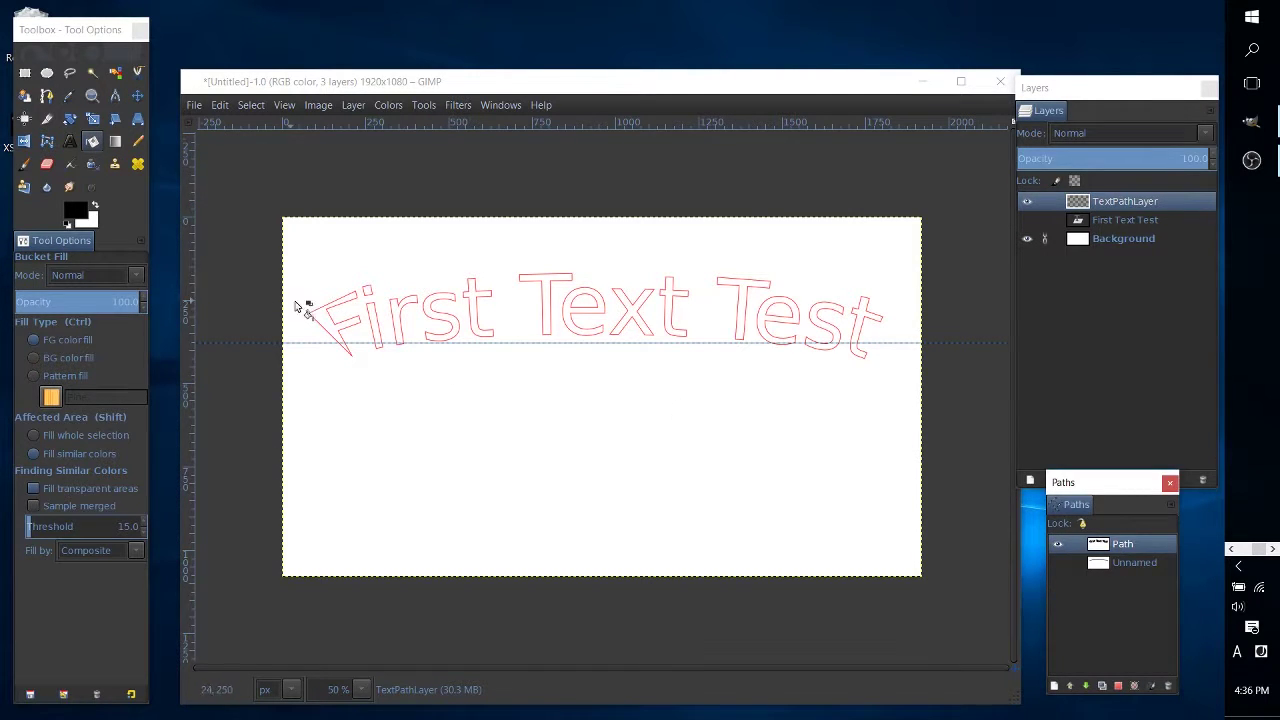
pyautogui.click(262, 108)
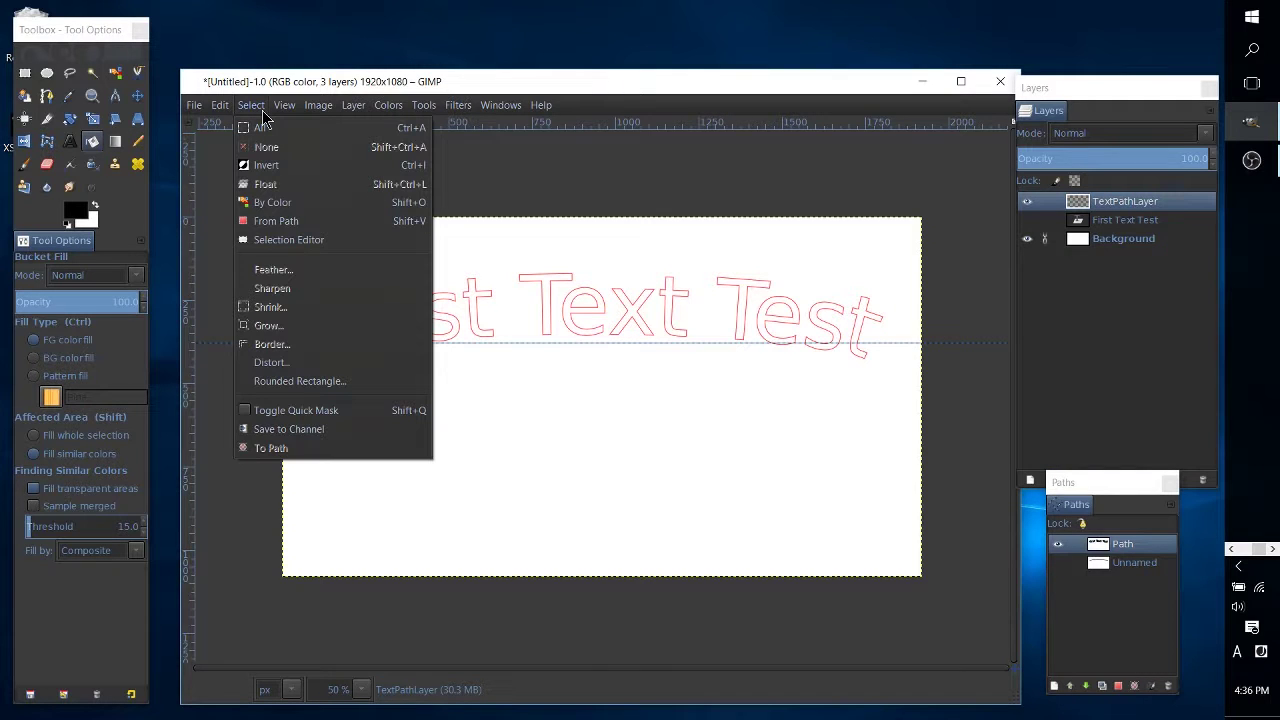
pyautogui.click(262, 220)
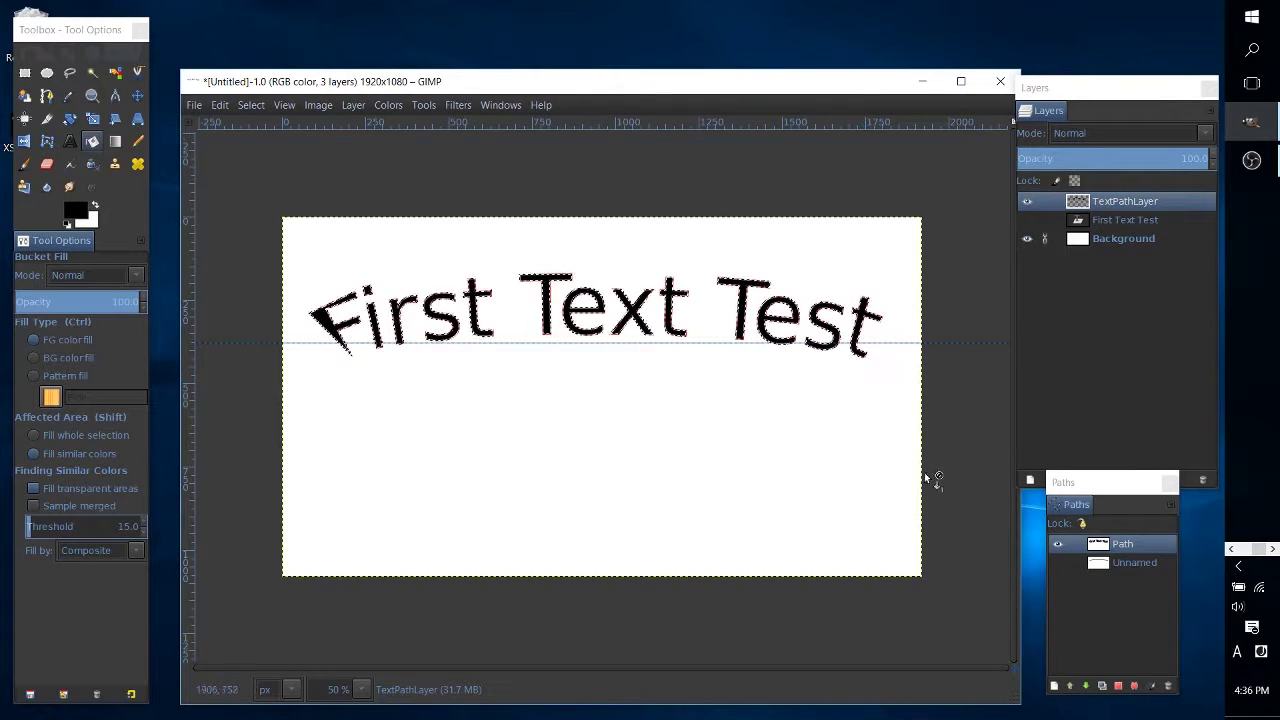
pyautogui.click(25, 72)
pyautogui.click(1057, 543)
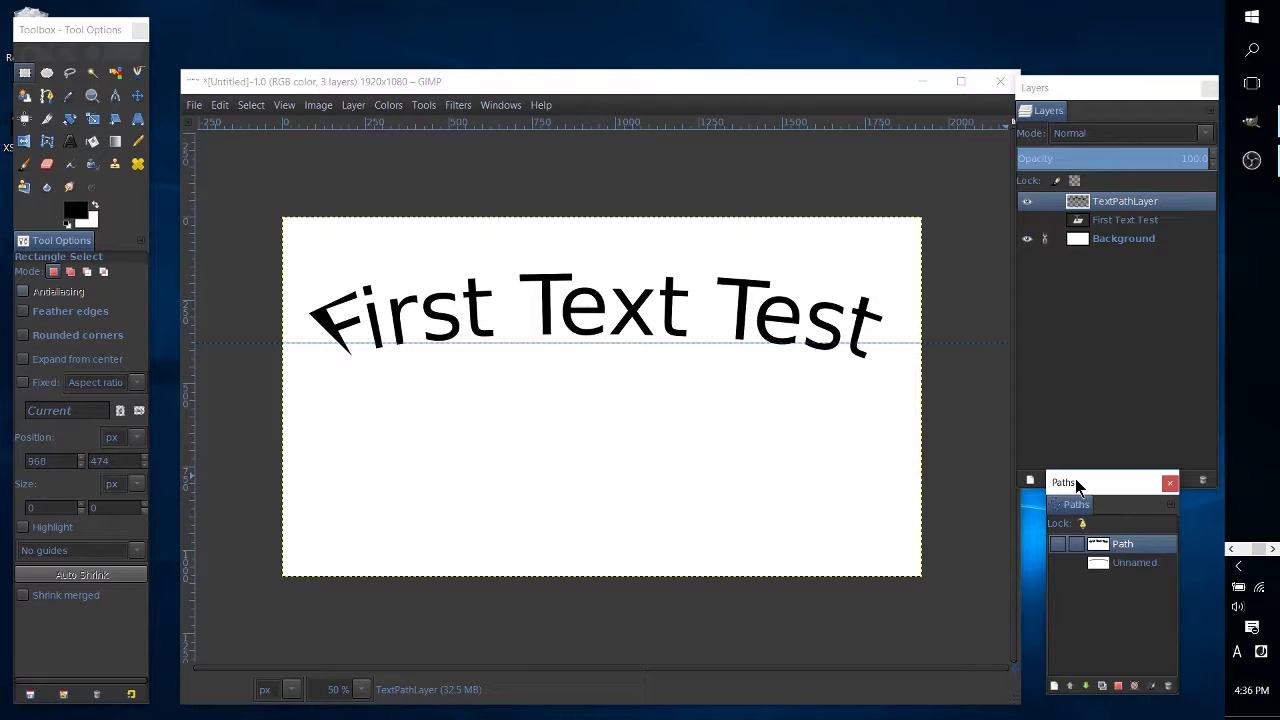